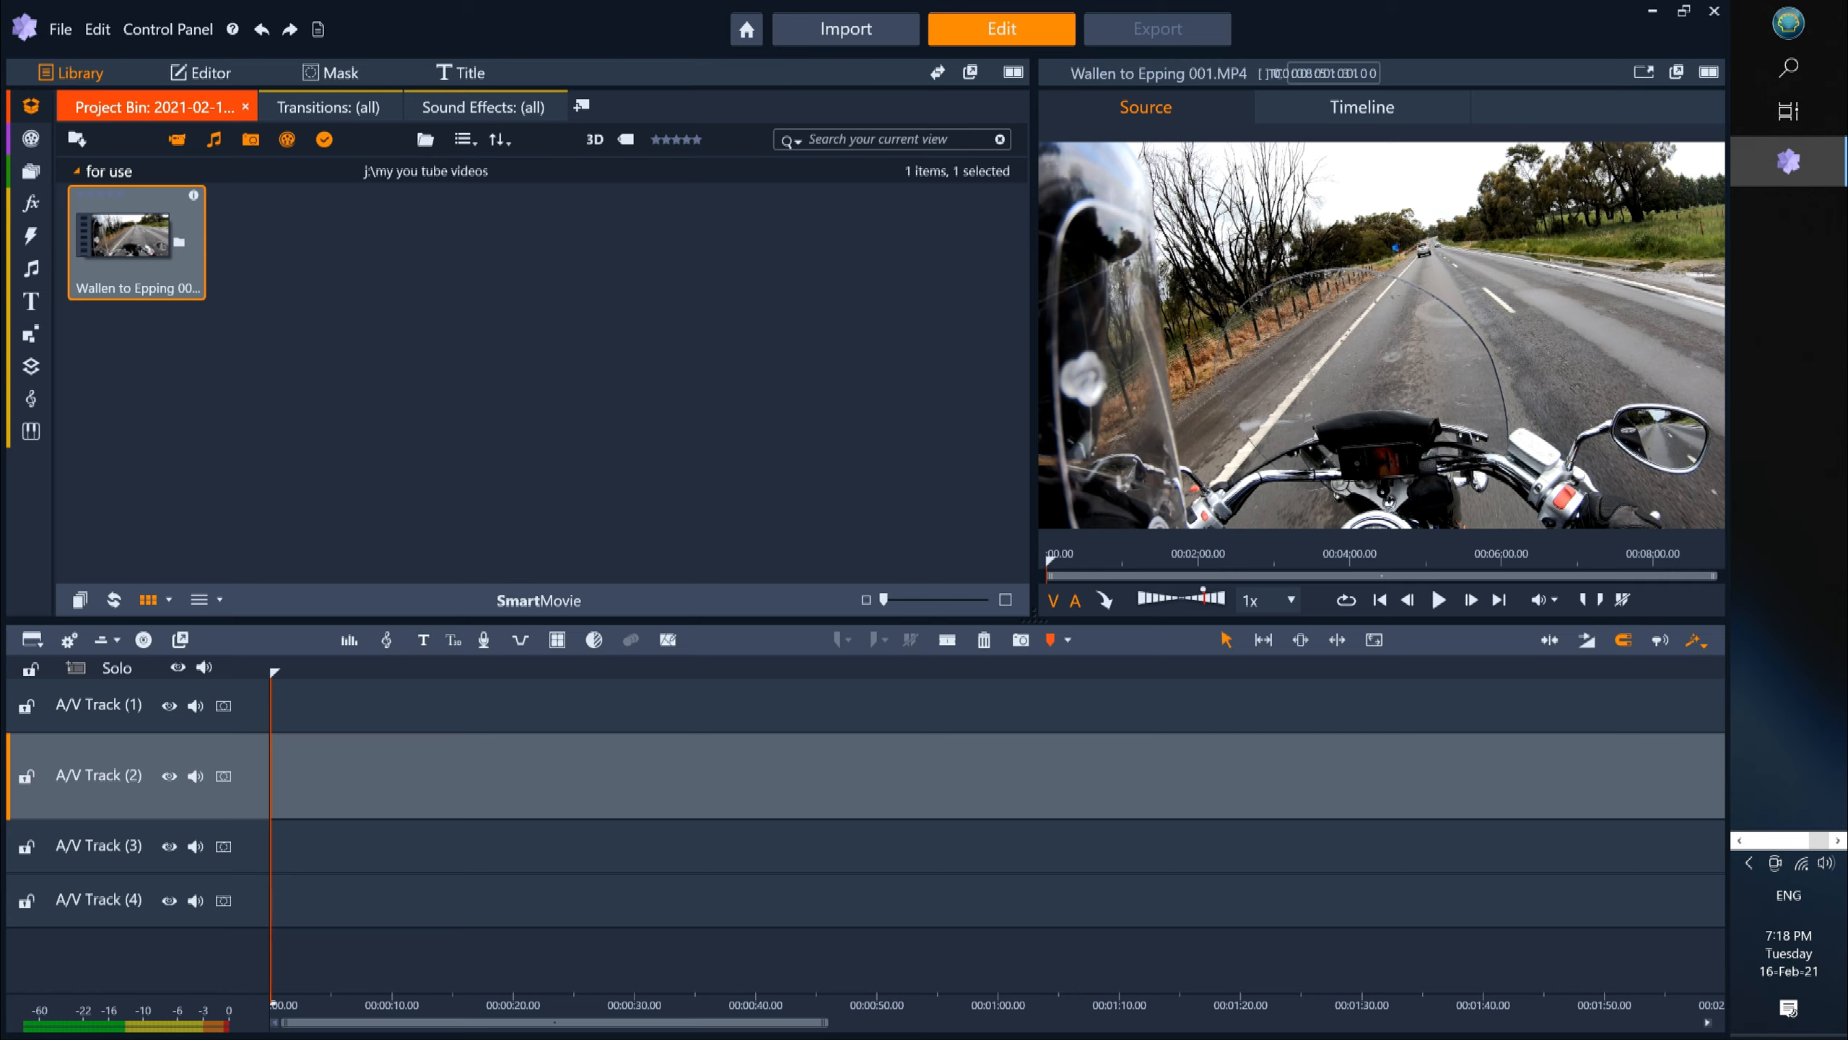
Step: Place Wallen to Epping 001.MP4 at the start of A/V Track (1) and play back its opening seconds
mouse_move(123, 242)
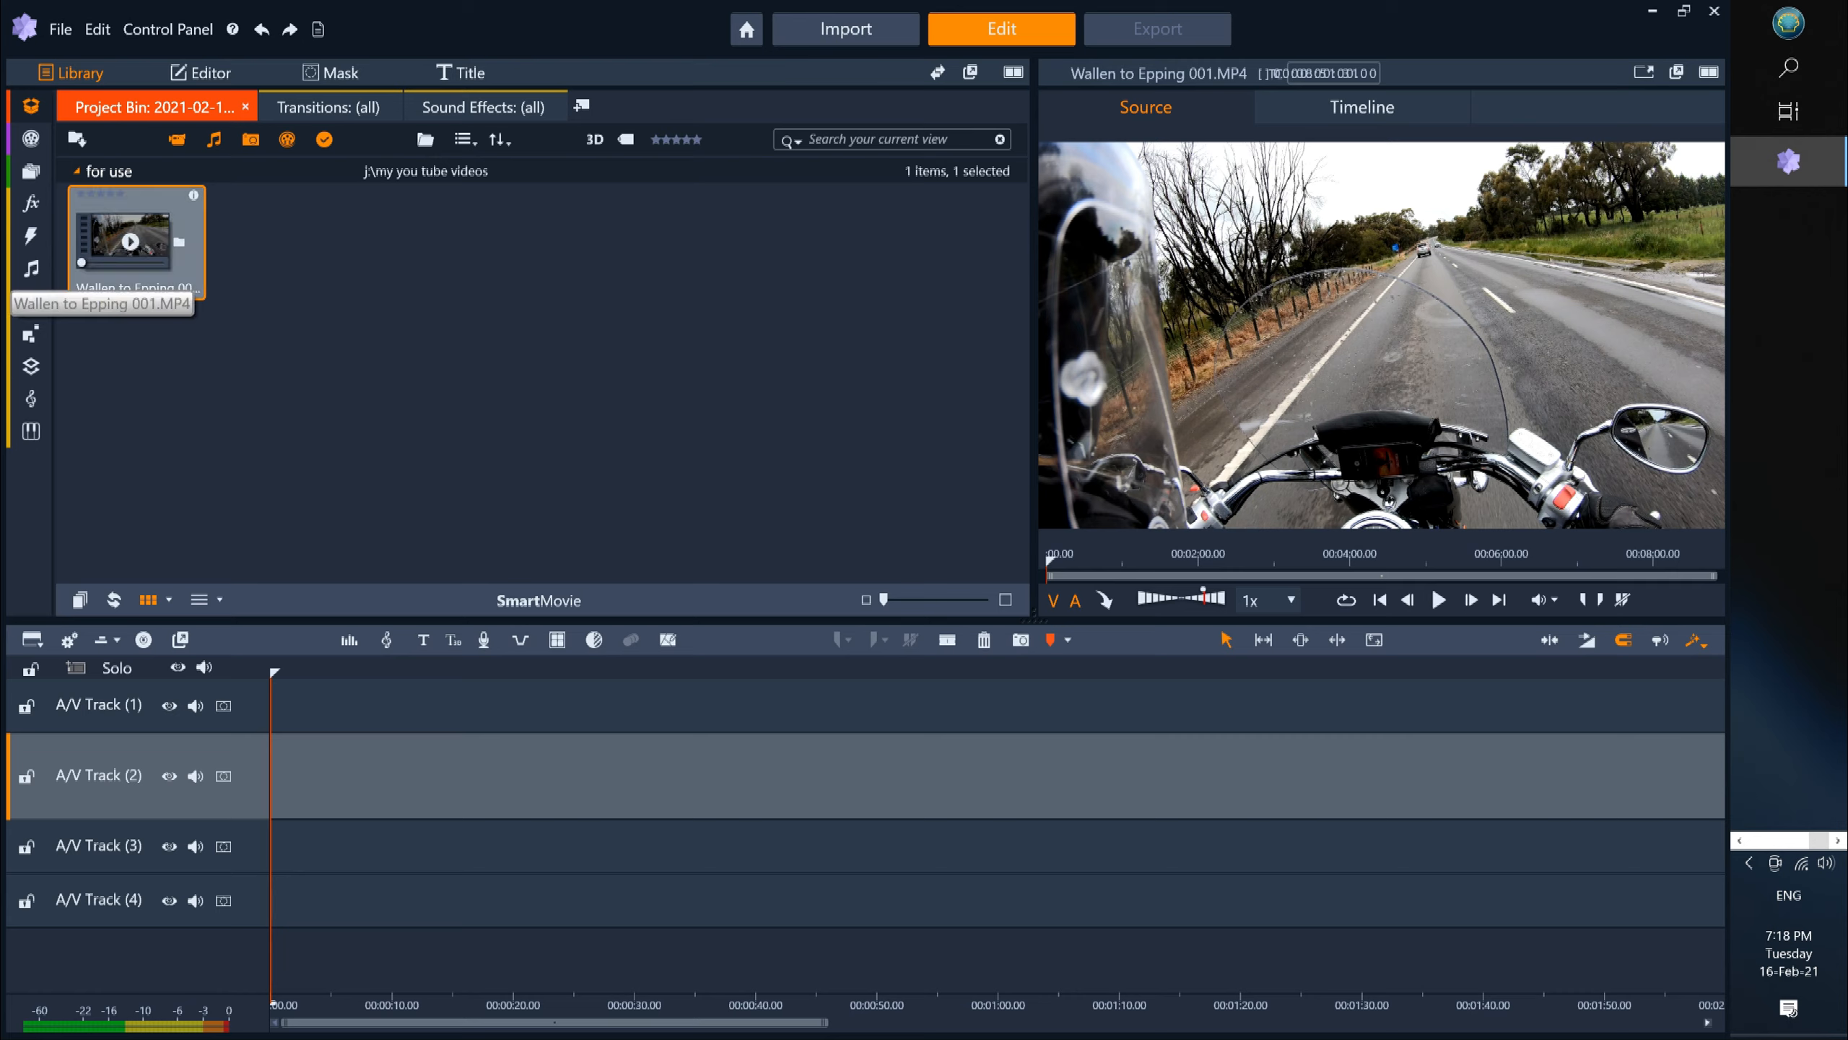
drag(129, 242, 315, 705)
mouse_move(314, 773)
mouse_down()
mouse_move(276, 826)
mouse_move(313, 774)
mouse_up()
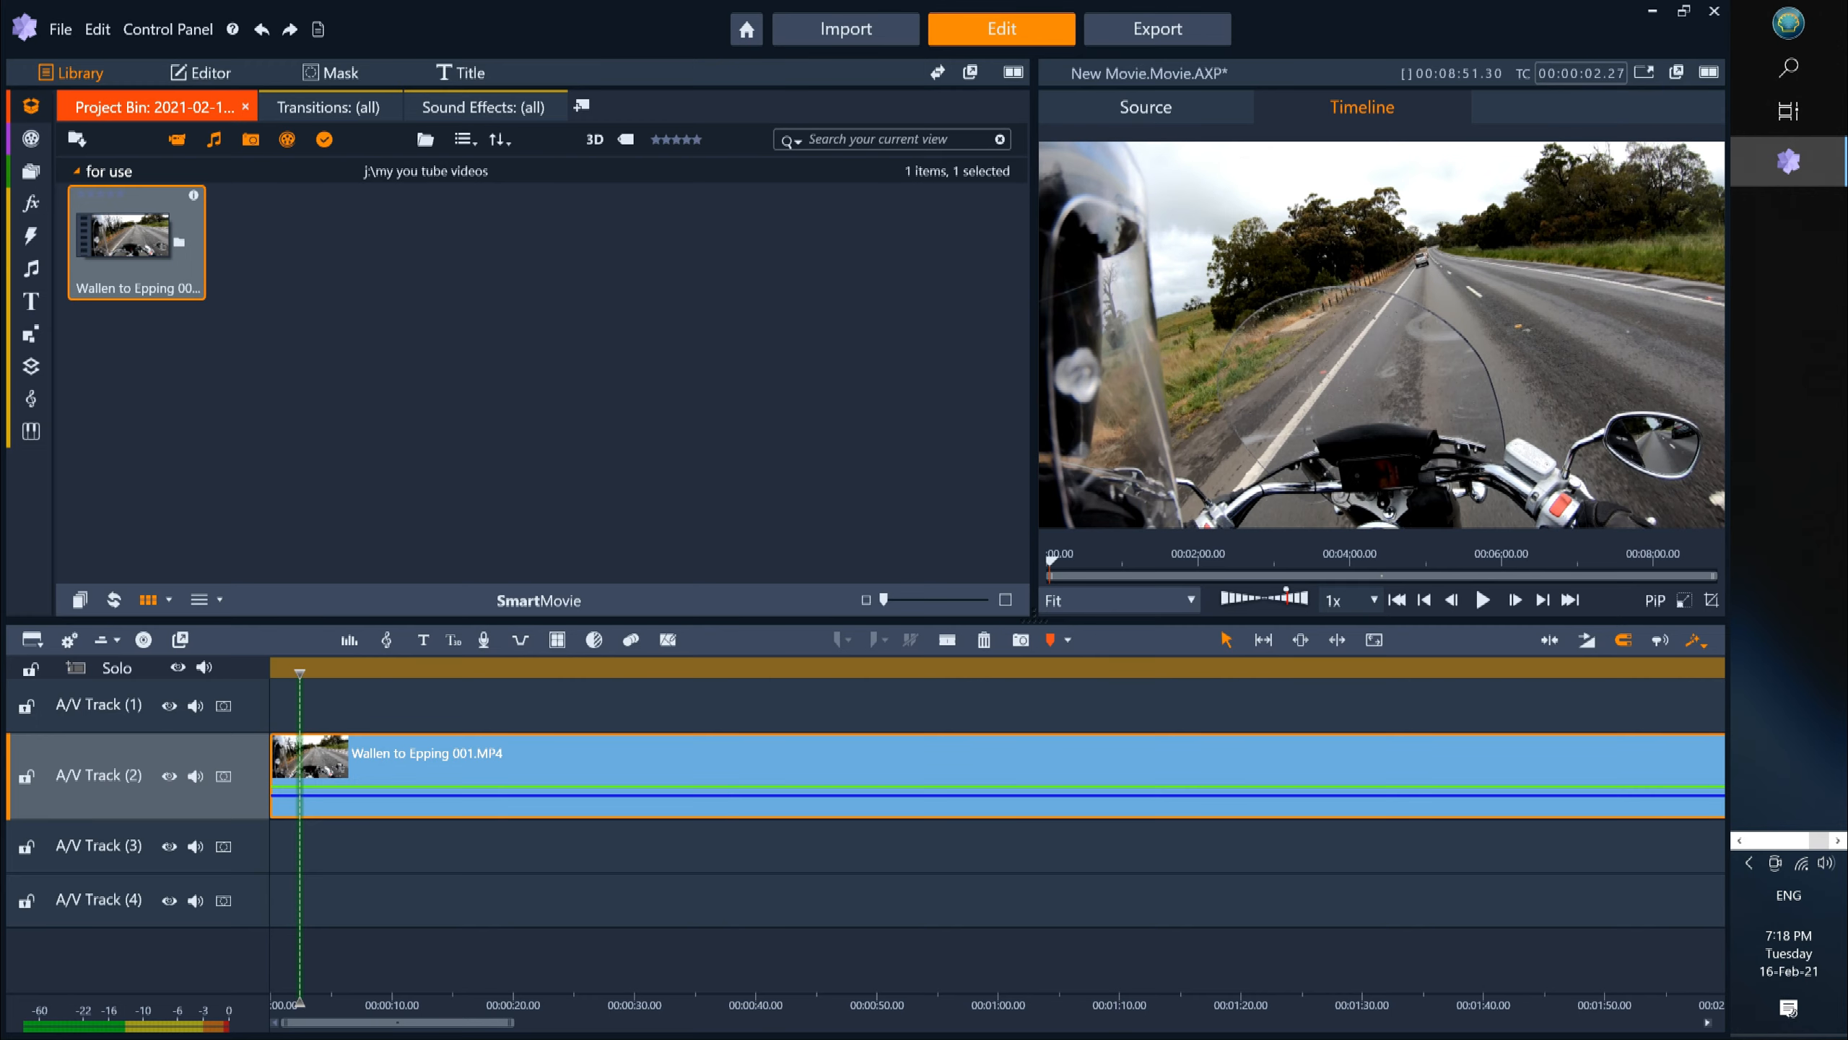
drag(312, 775, 313, 701)
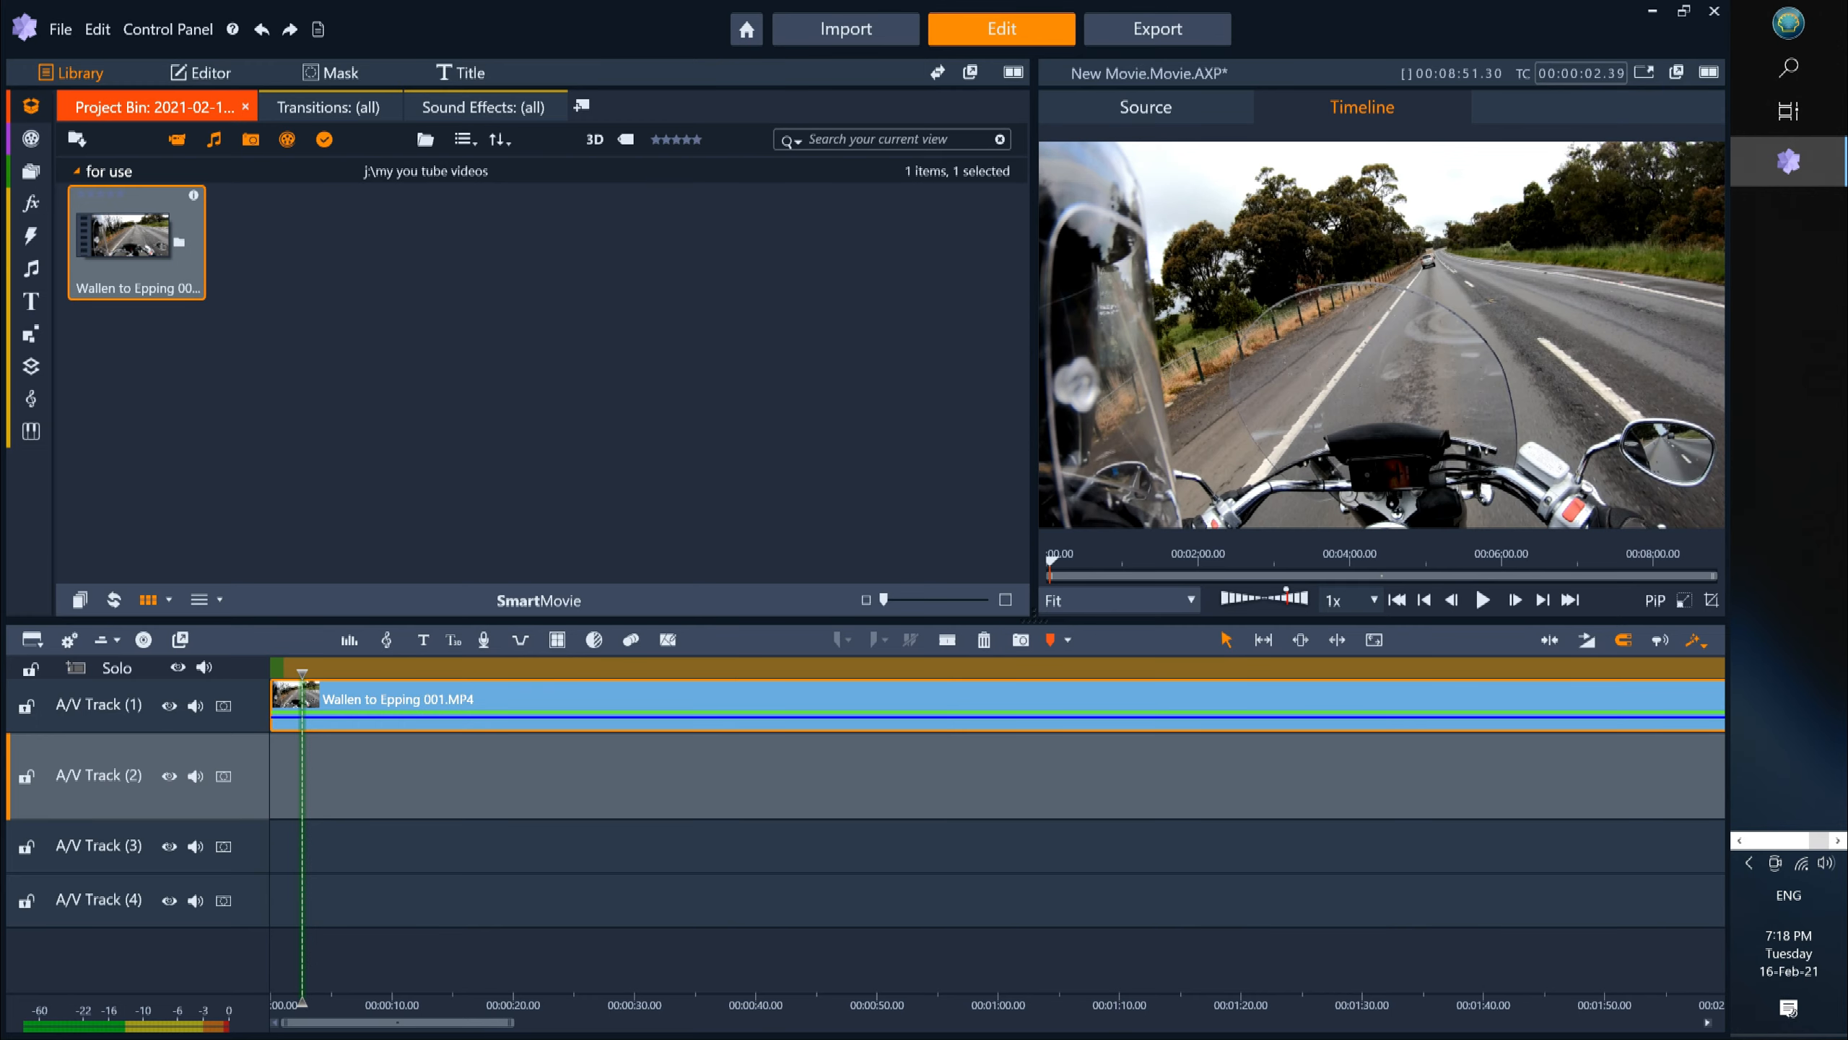
key(Home)
key(space)
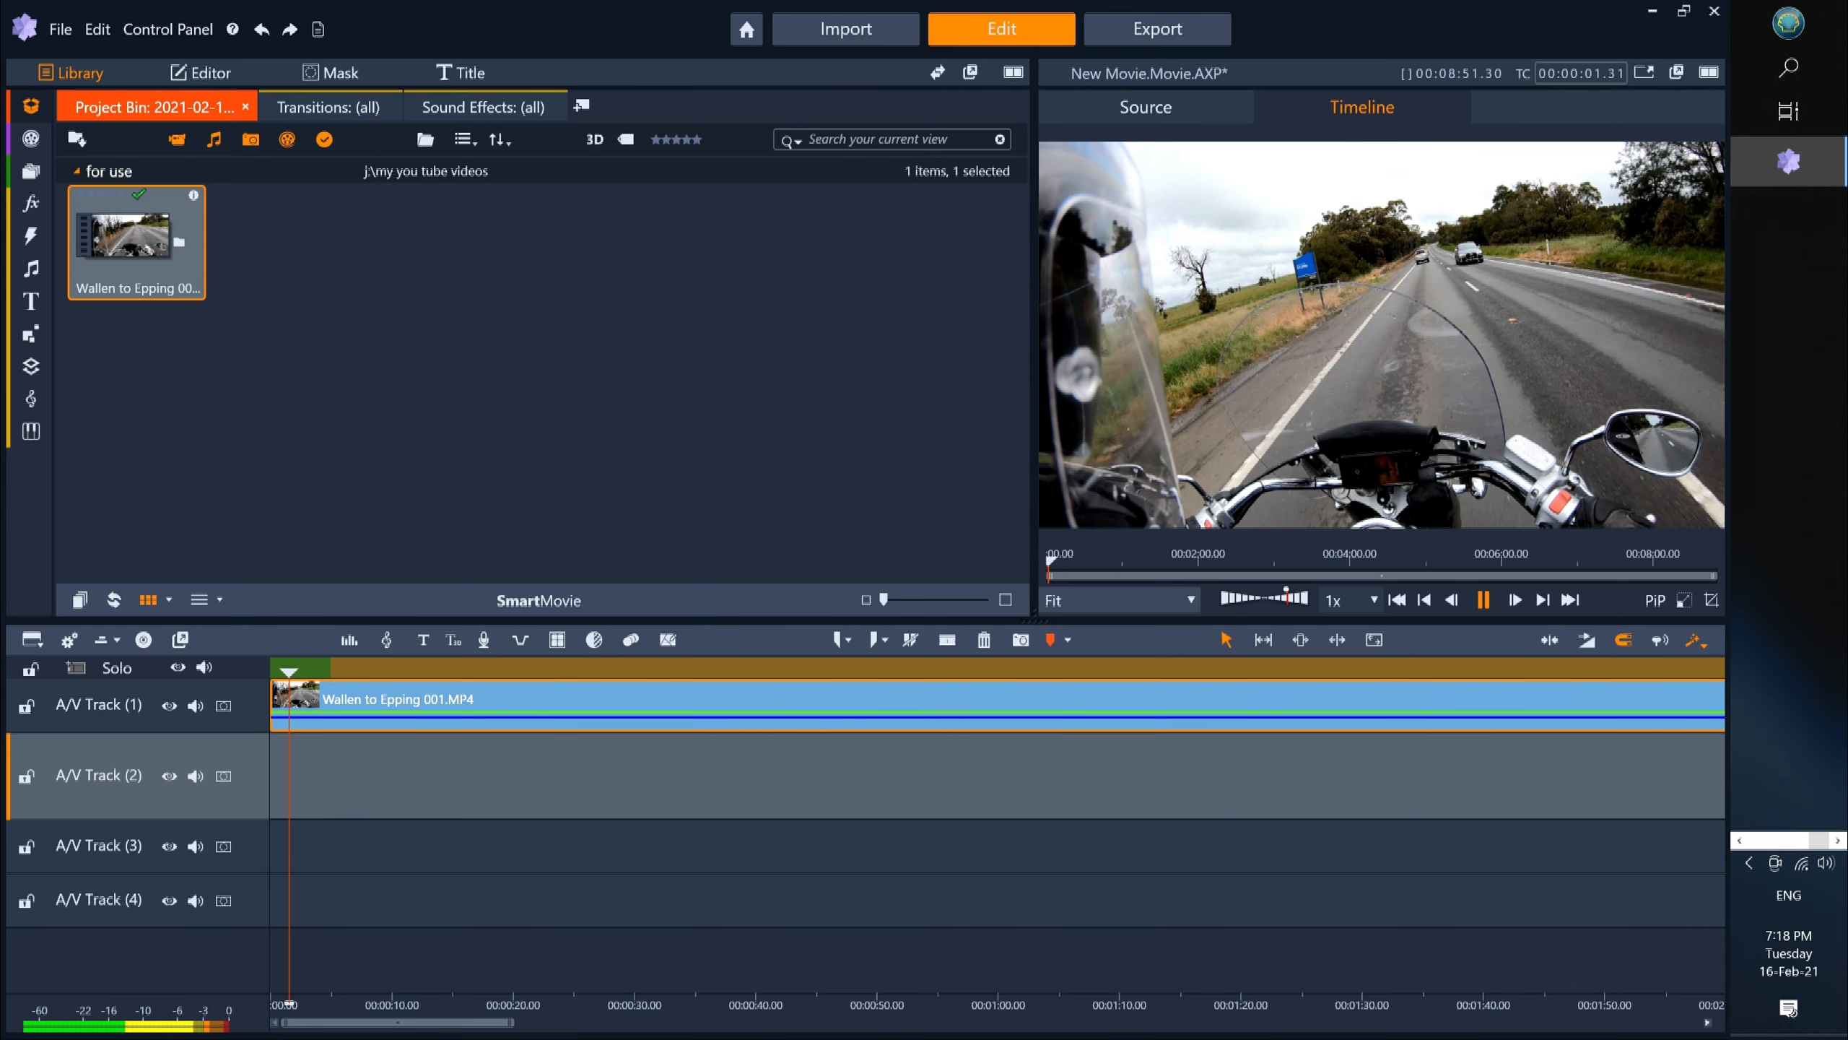
key(space)
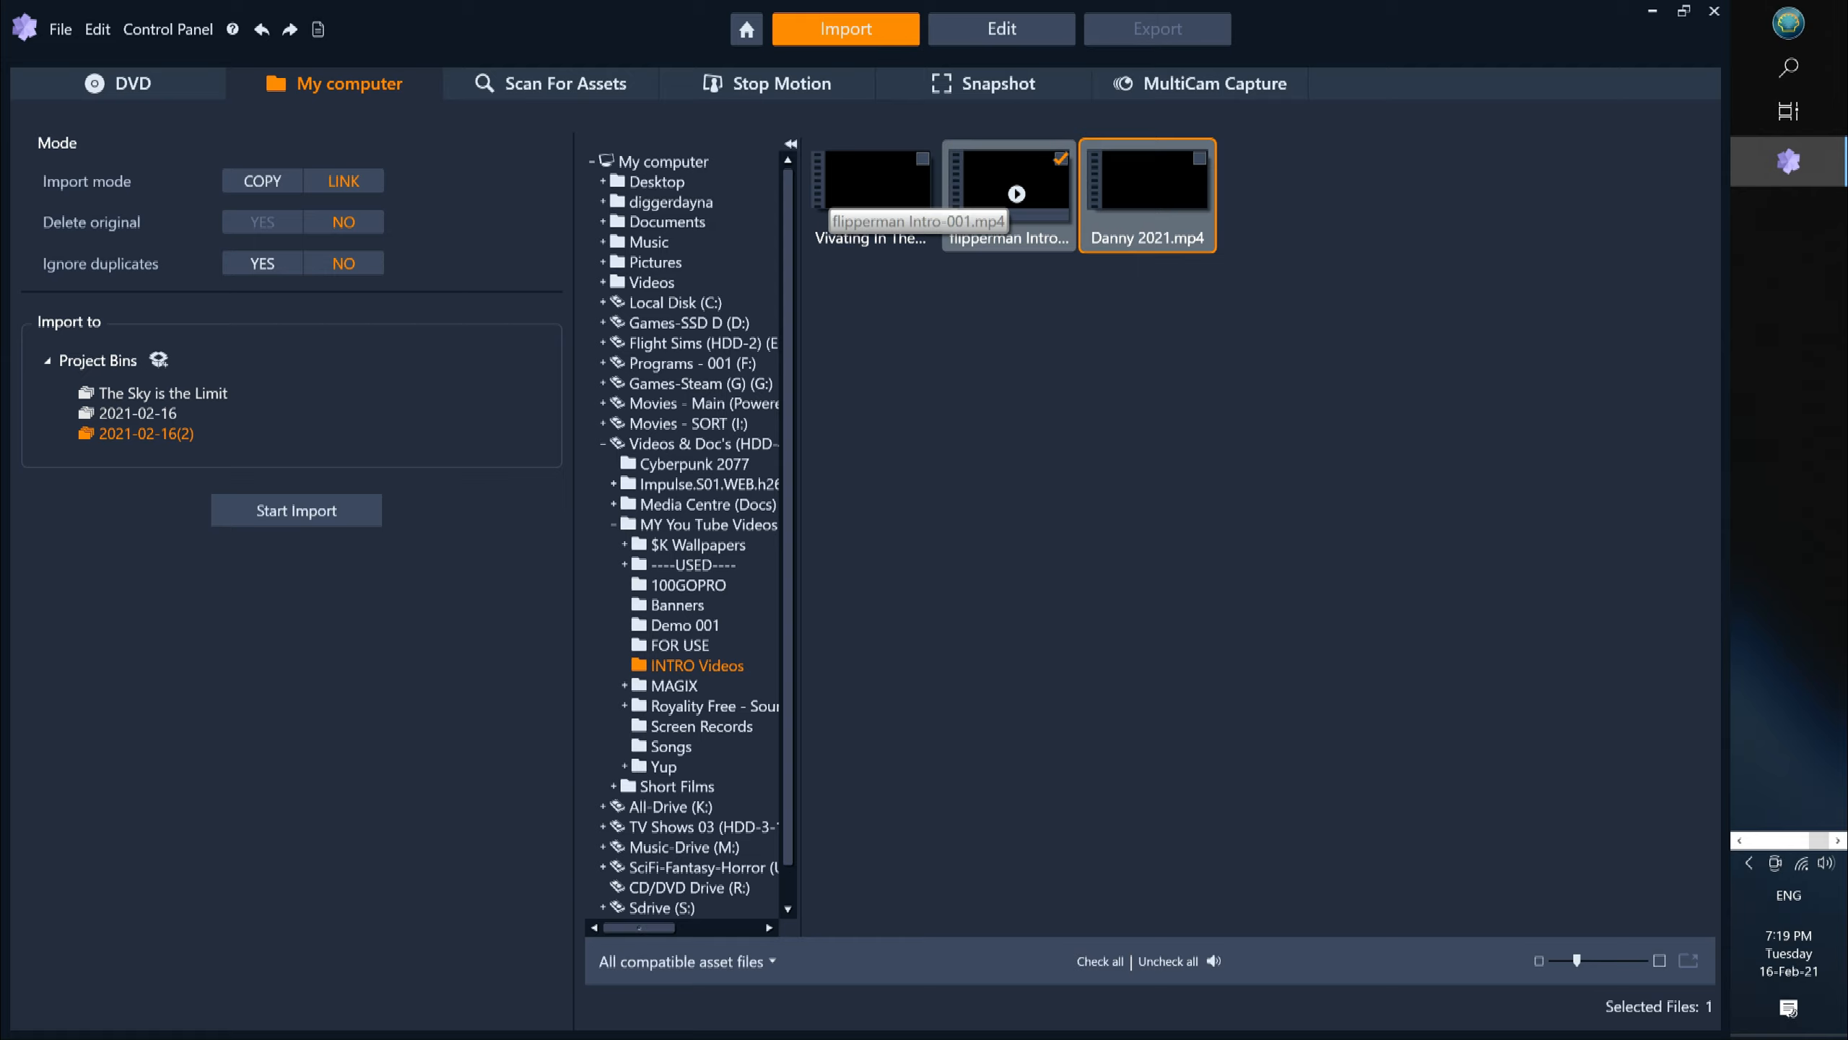
Step: Import flipperman Intro-001.mp4 into the 2021-02-16(2) project bin and return to the editing workspace
click(1011, 197)
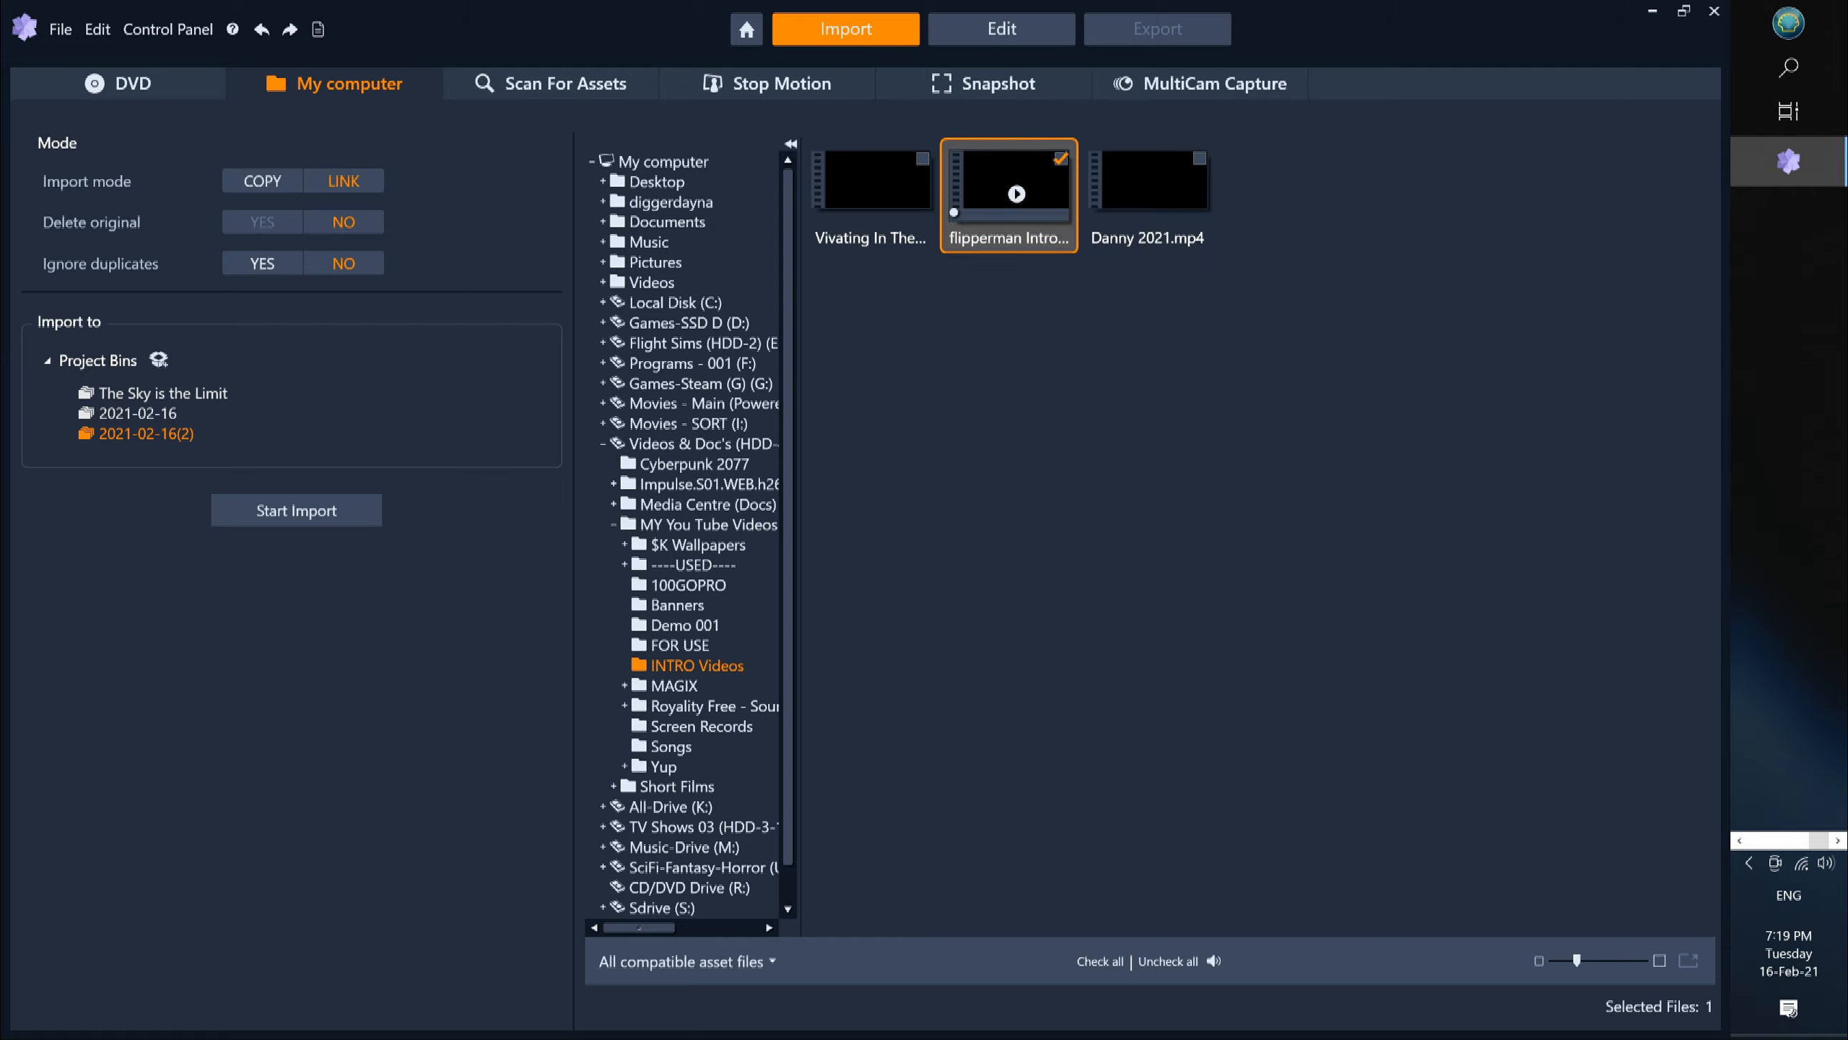
click(240, 513)
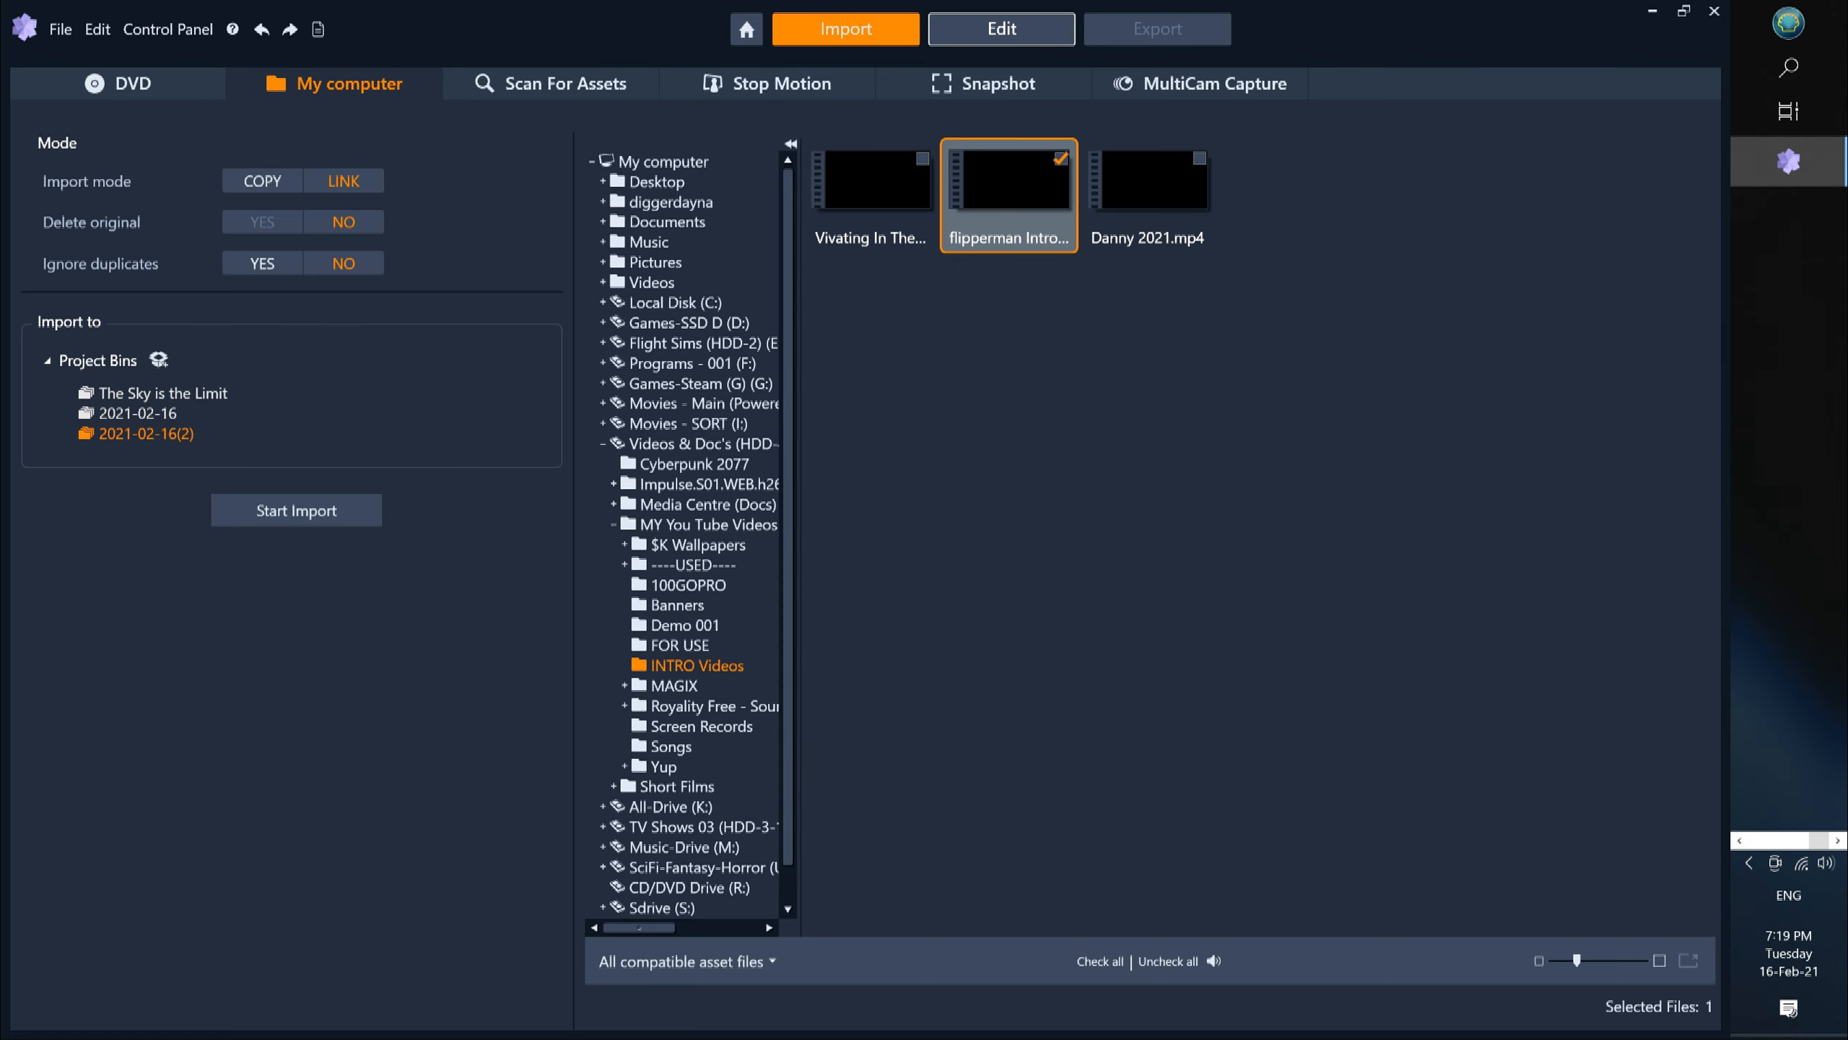
click(1002, 28)
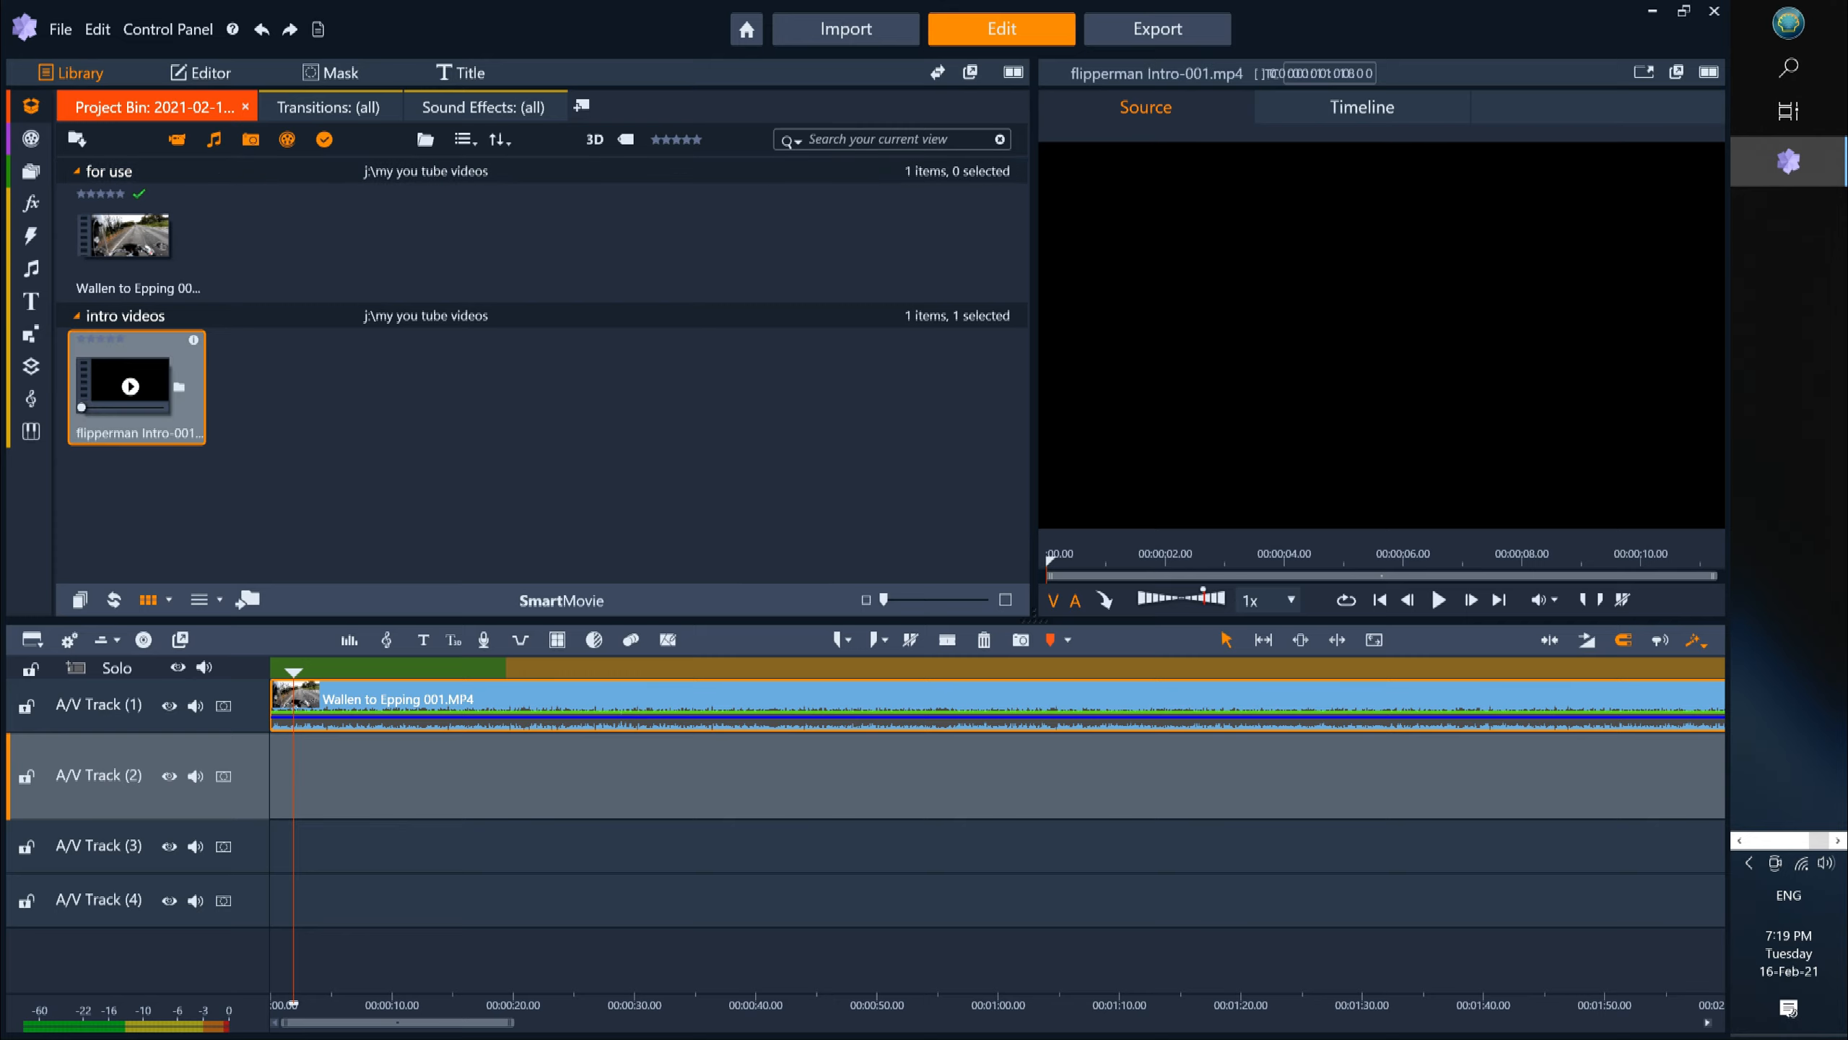
Step: Place the flipperman intro at the start of A/V Track (2) and shift the Wallen to Epping clip to begin where the intro ends
drag(130, 386, 316, 765)
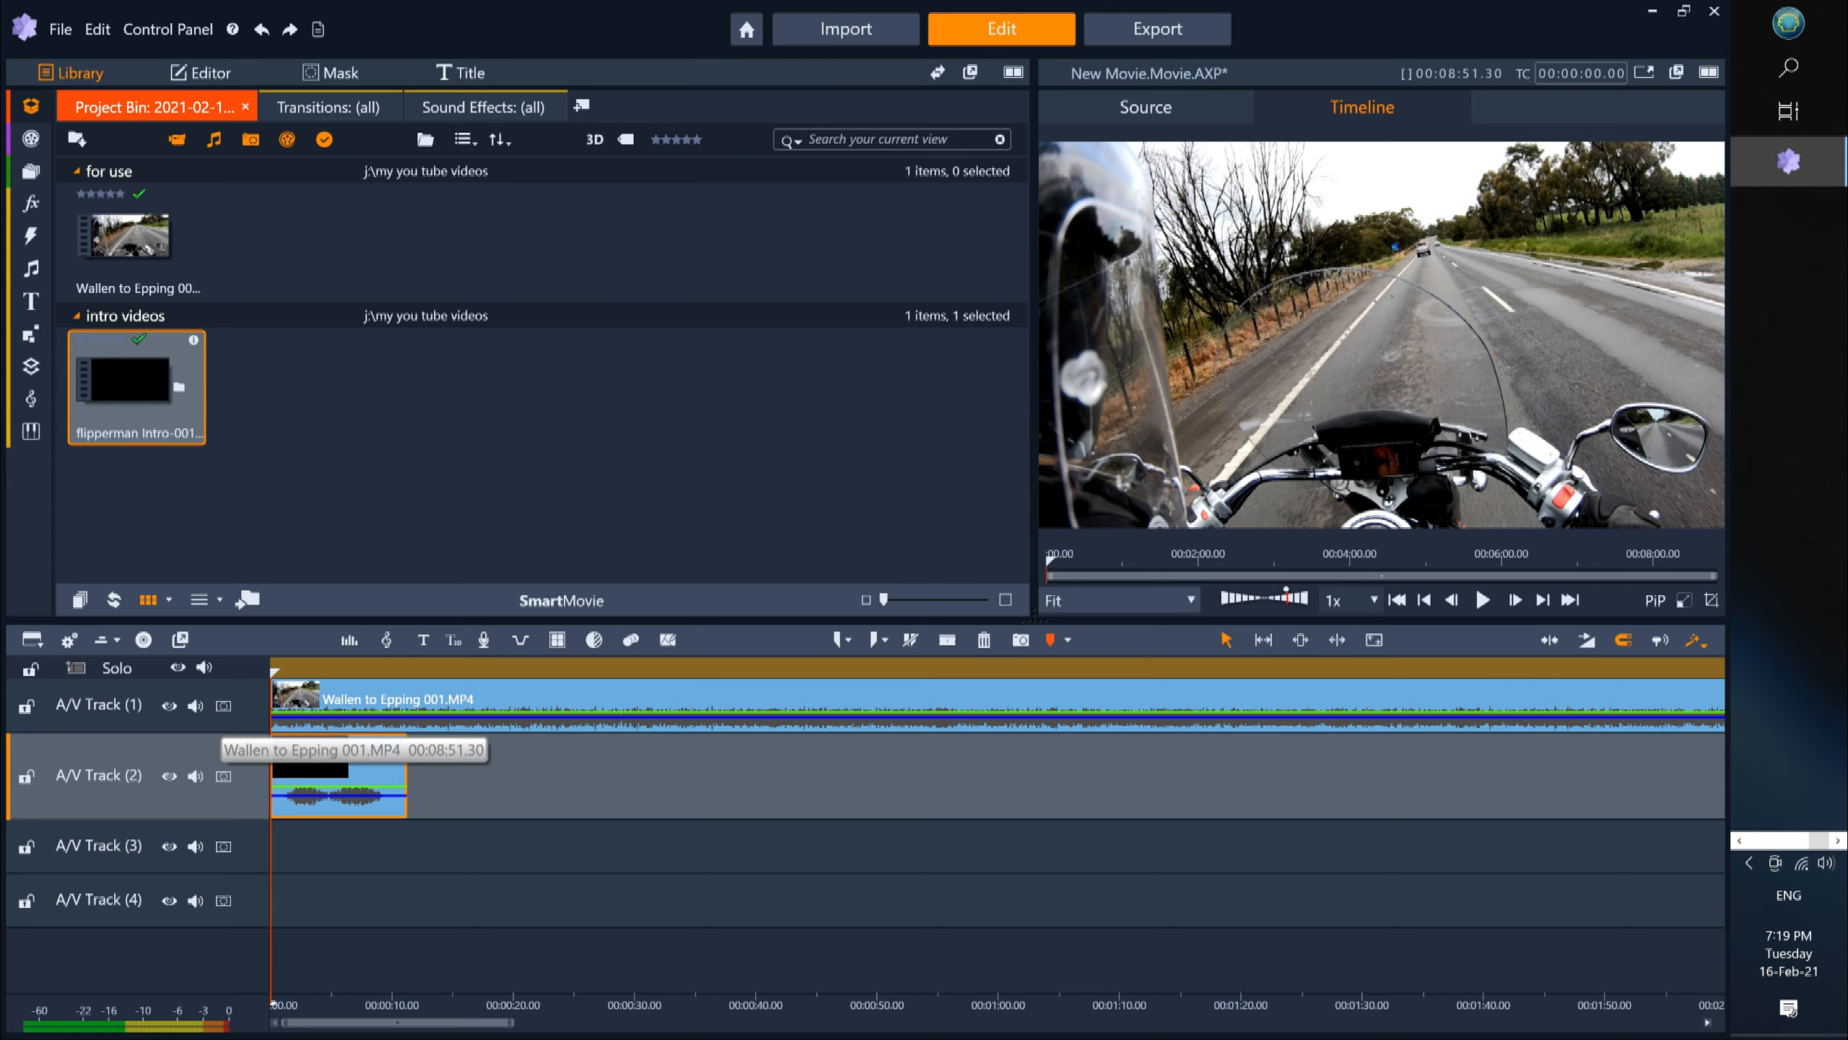
click(355, 705)
drag(355, 705, 491, 705)
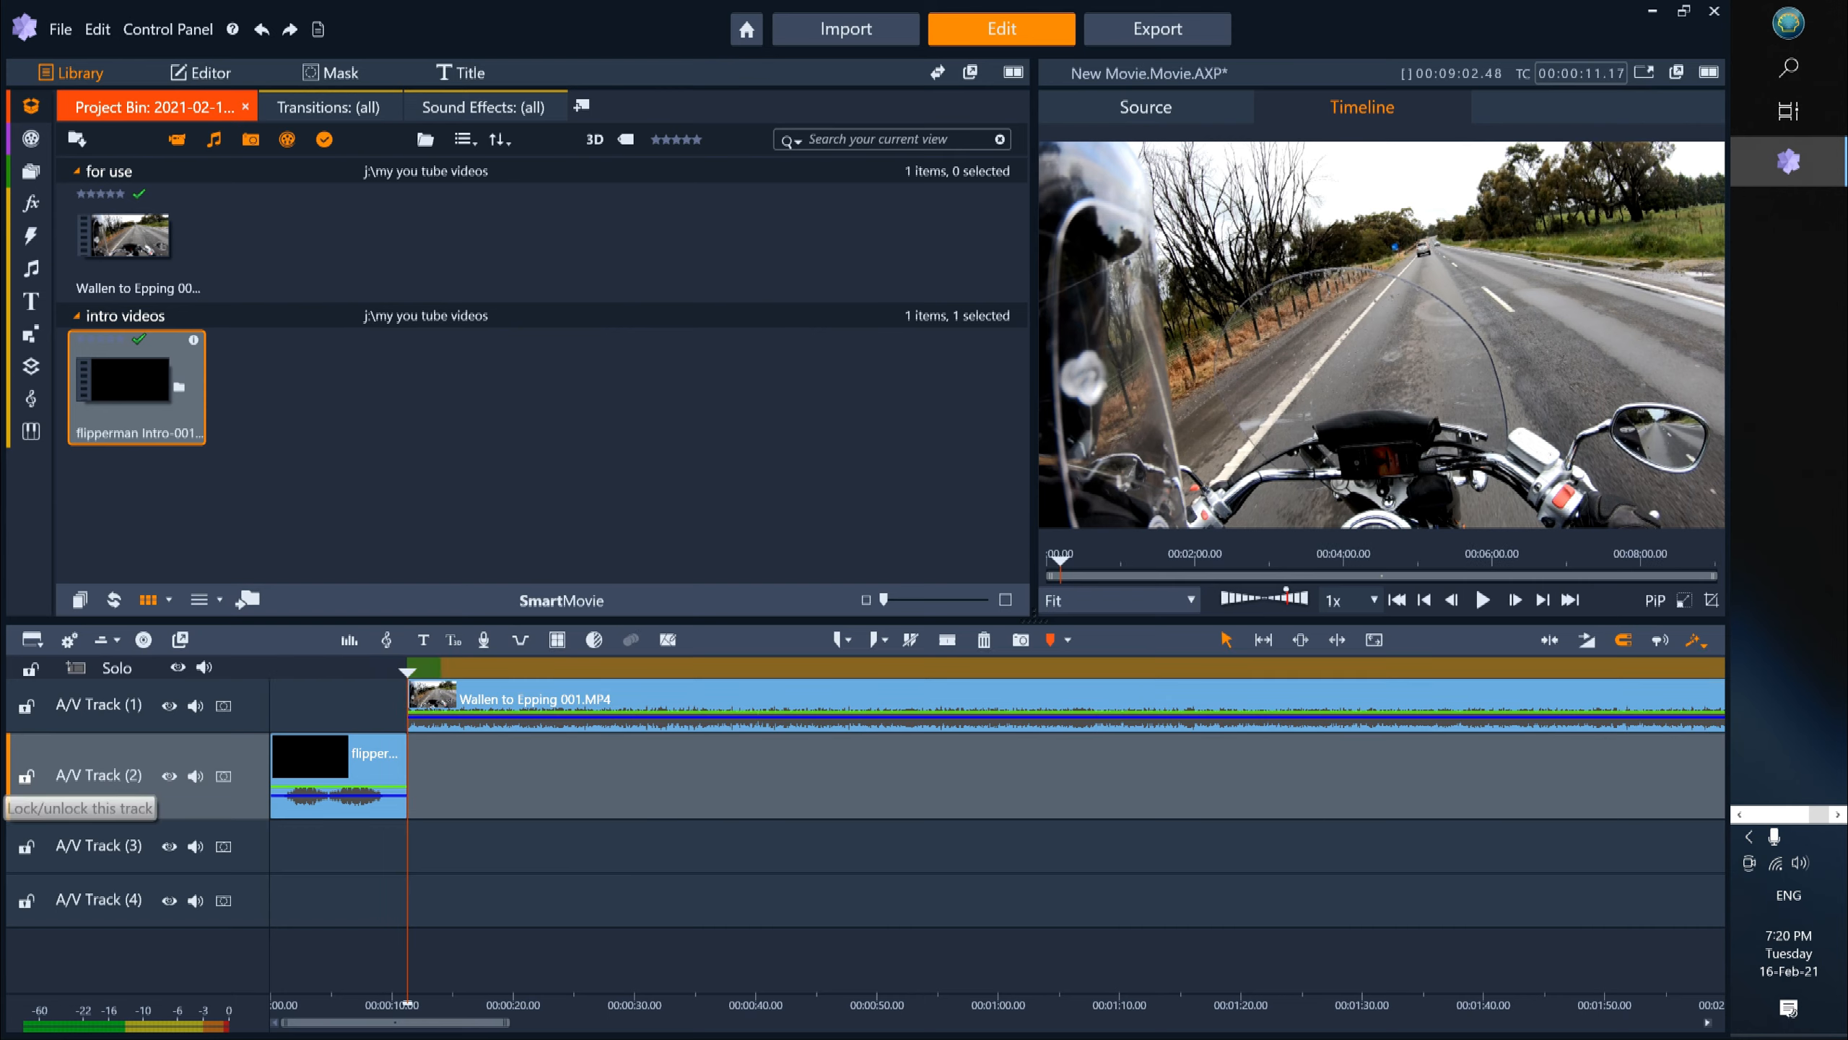
Step: Lock A/V Track (2) and inspect the timeline through to the end of the Wallen to Epping clip
click(26, 776)
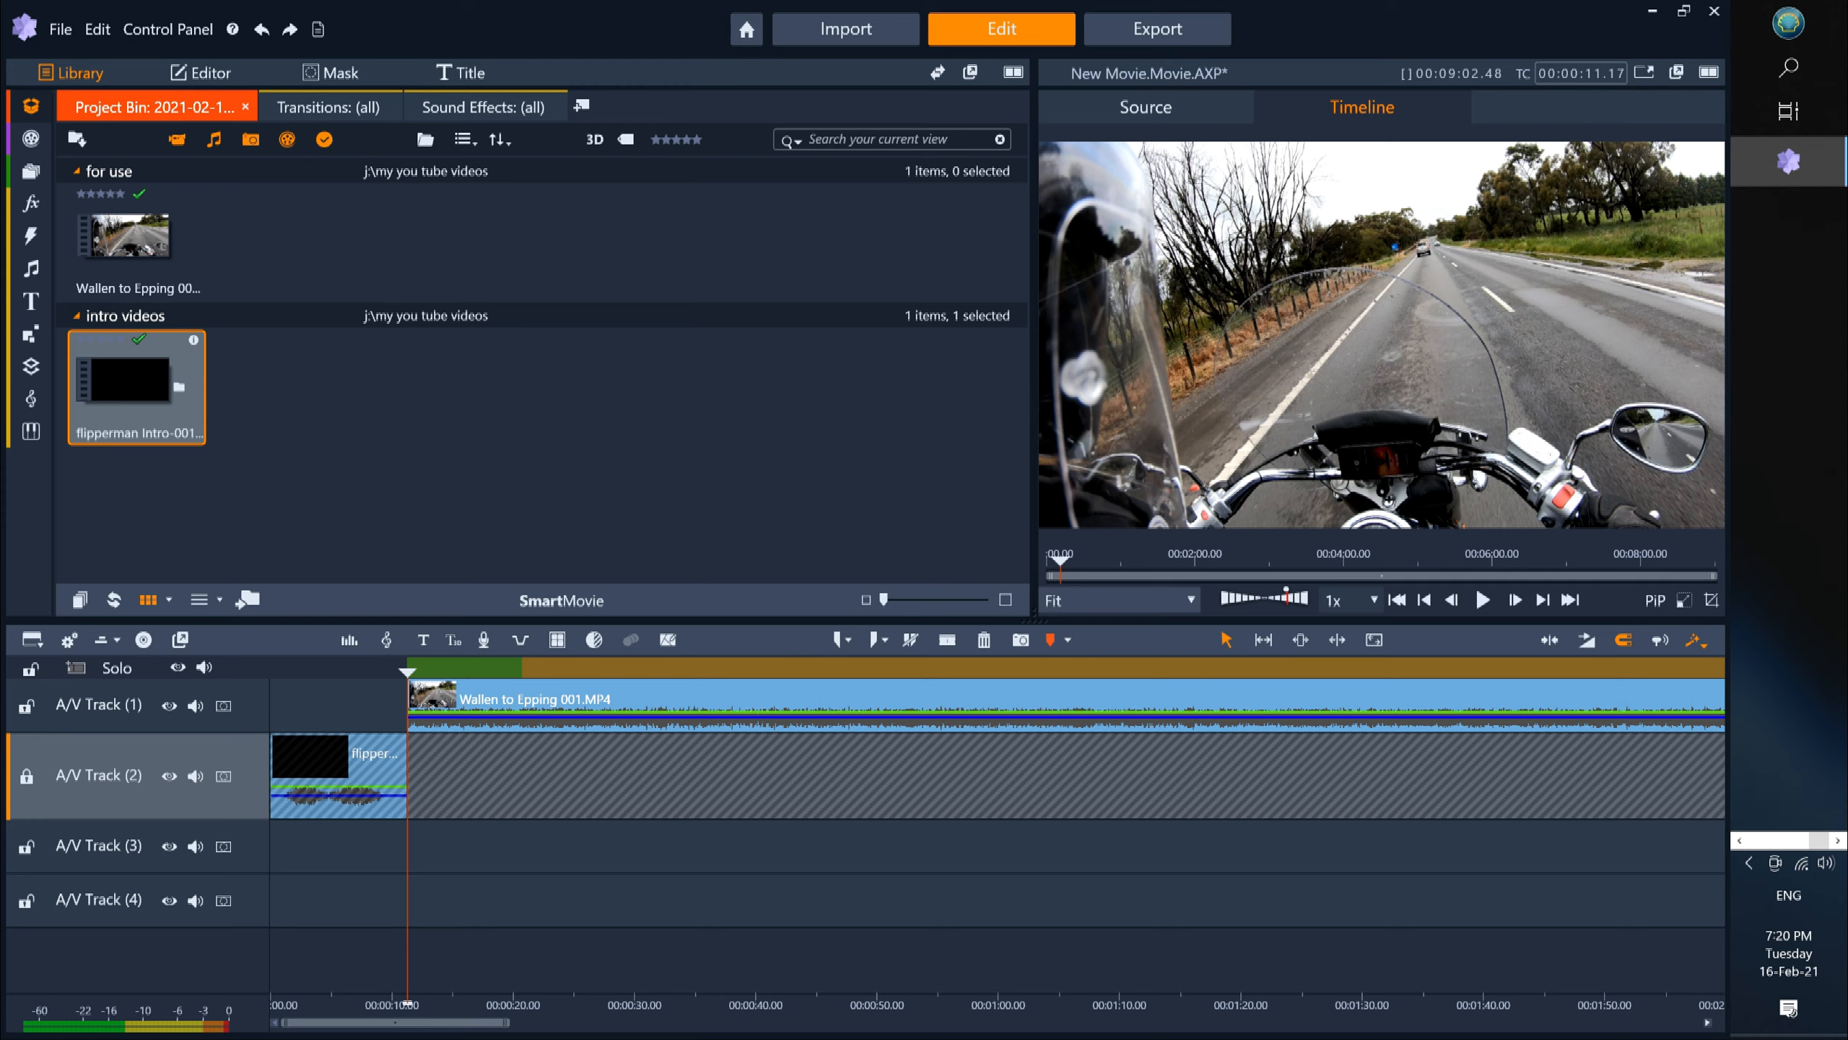
scroll(997, 794, right, 8)
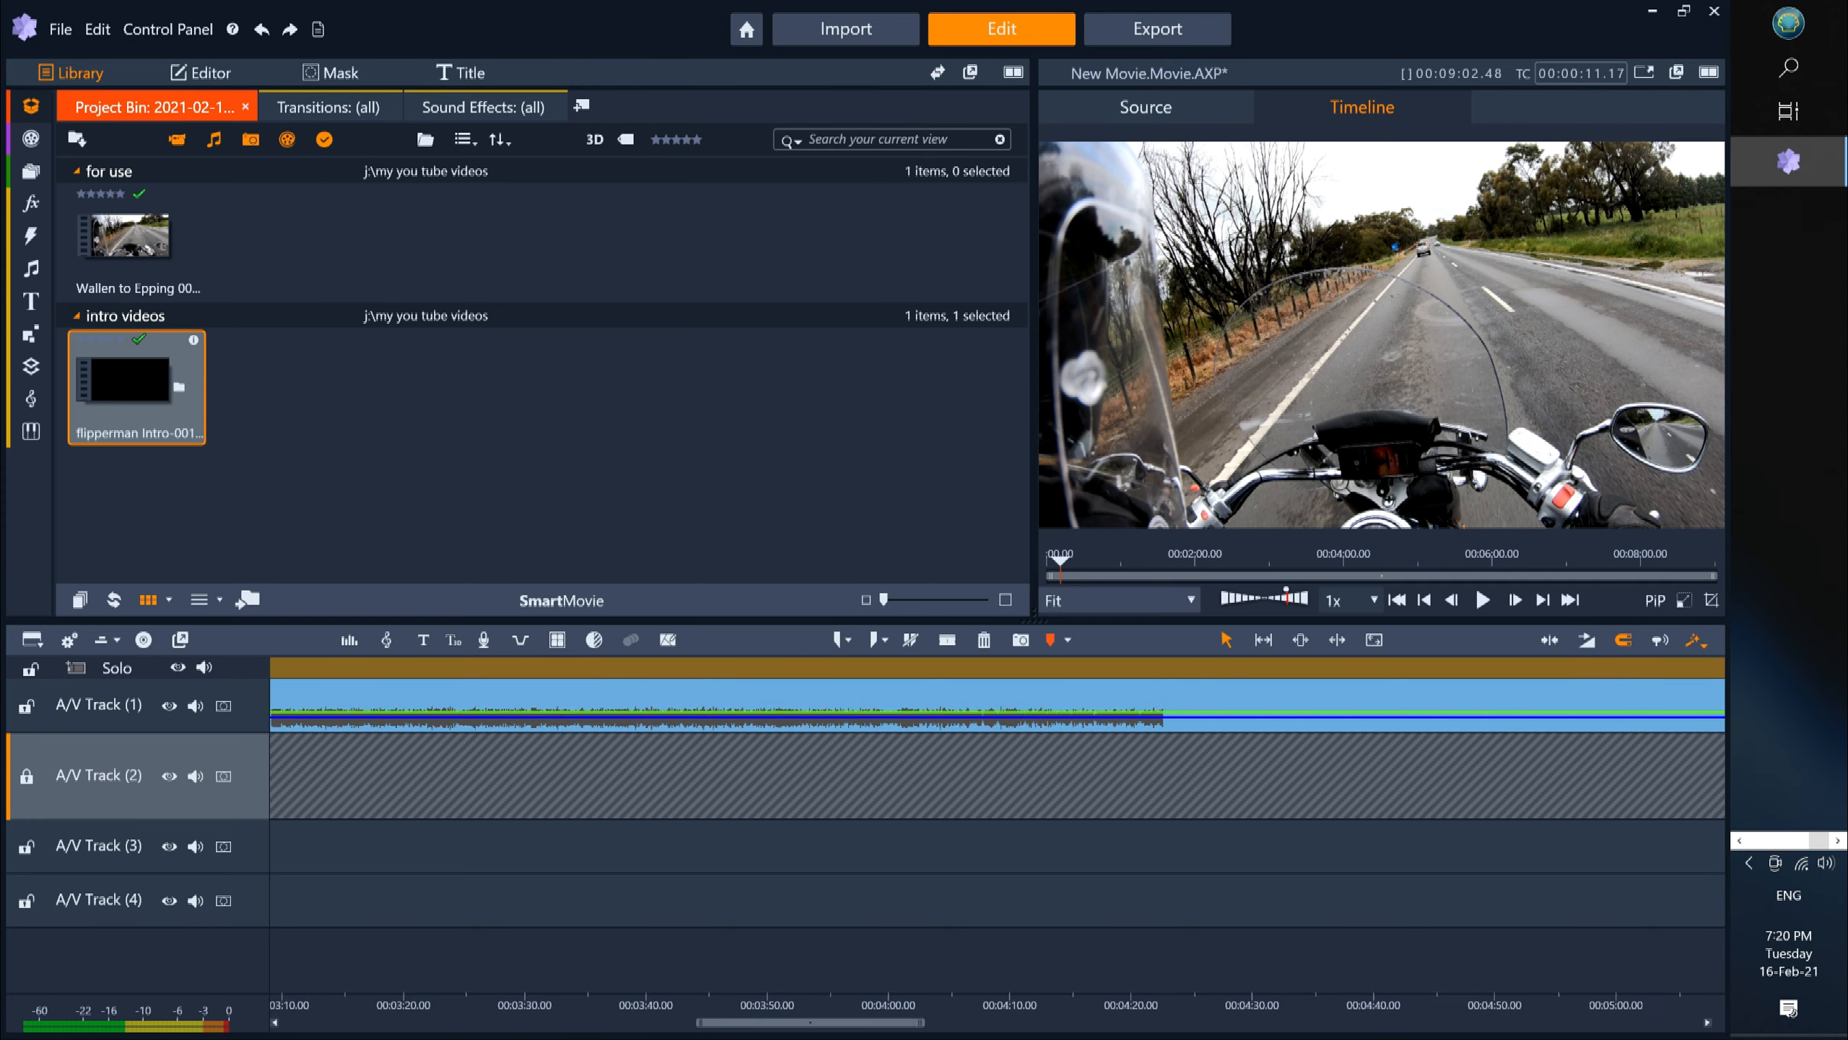
scroll(997, 794, right, 6)
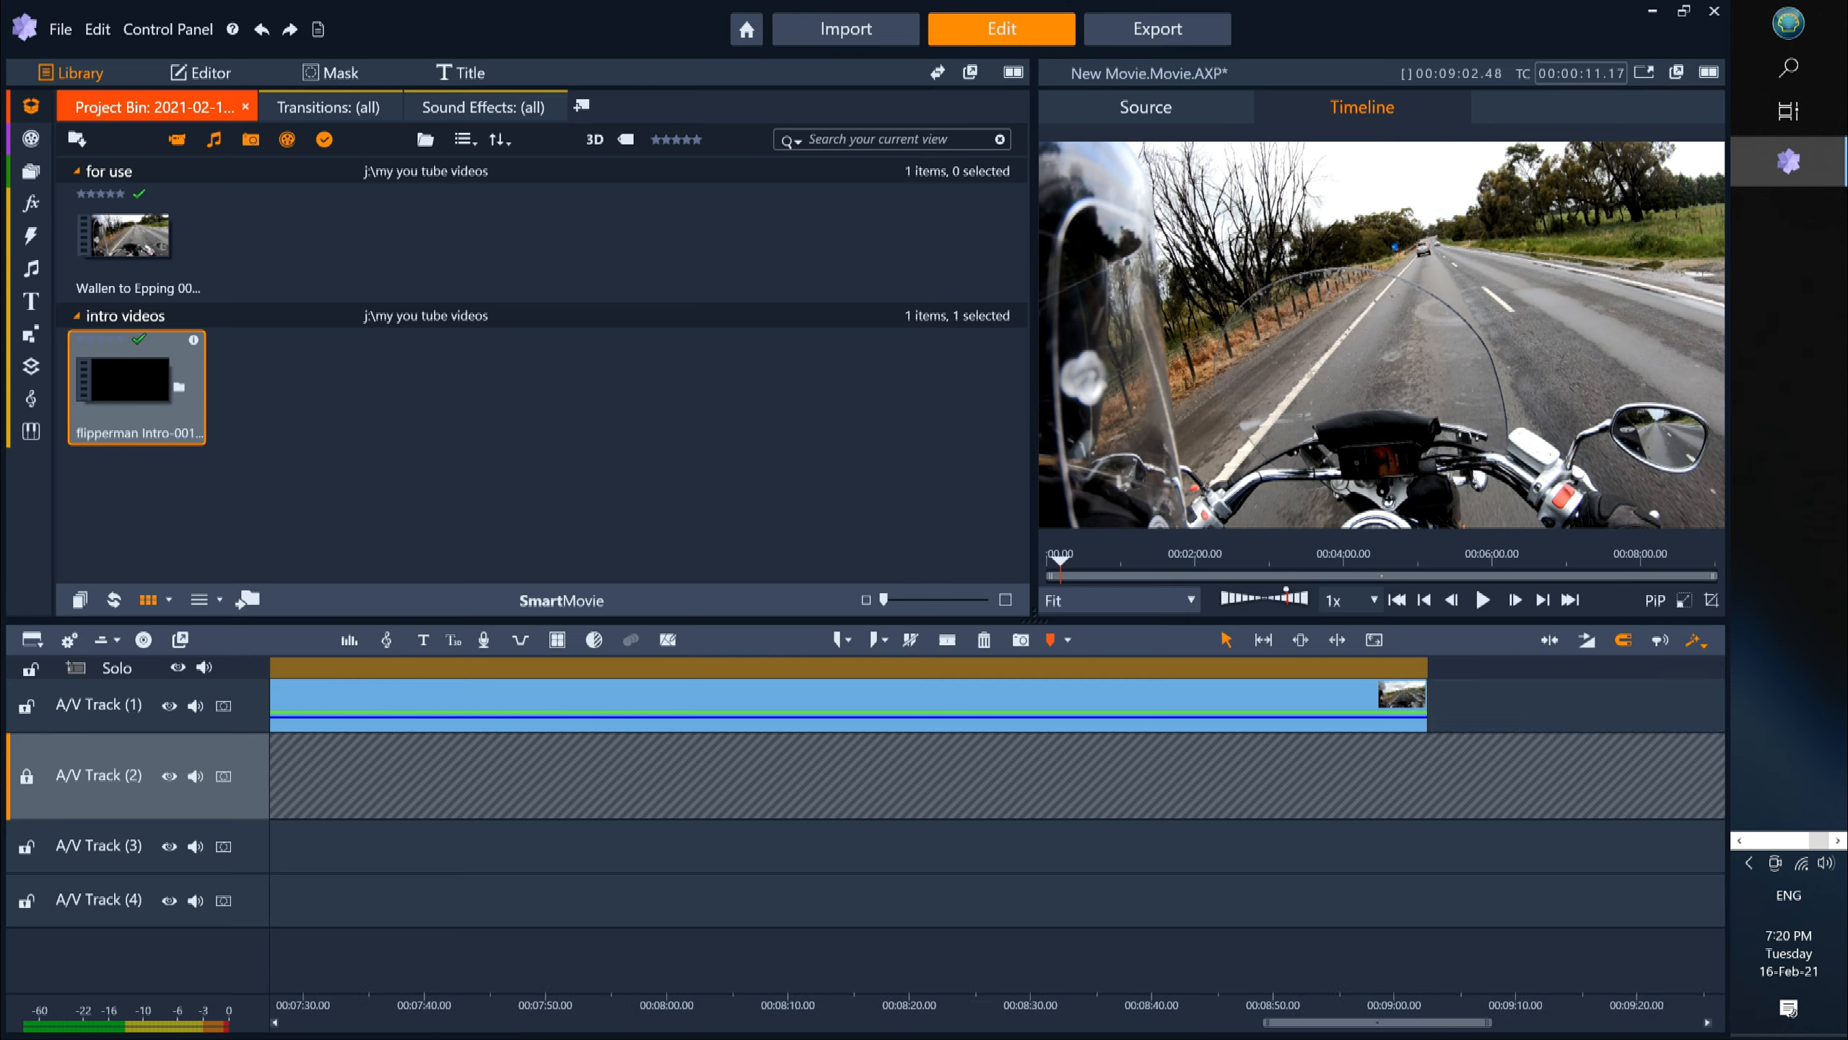
scroll(997, 793, right, 1)
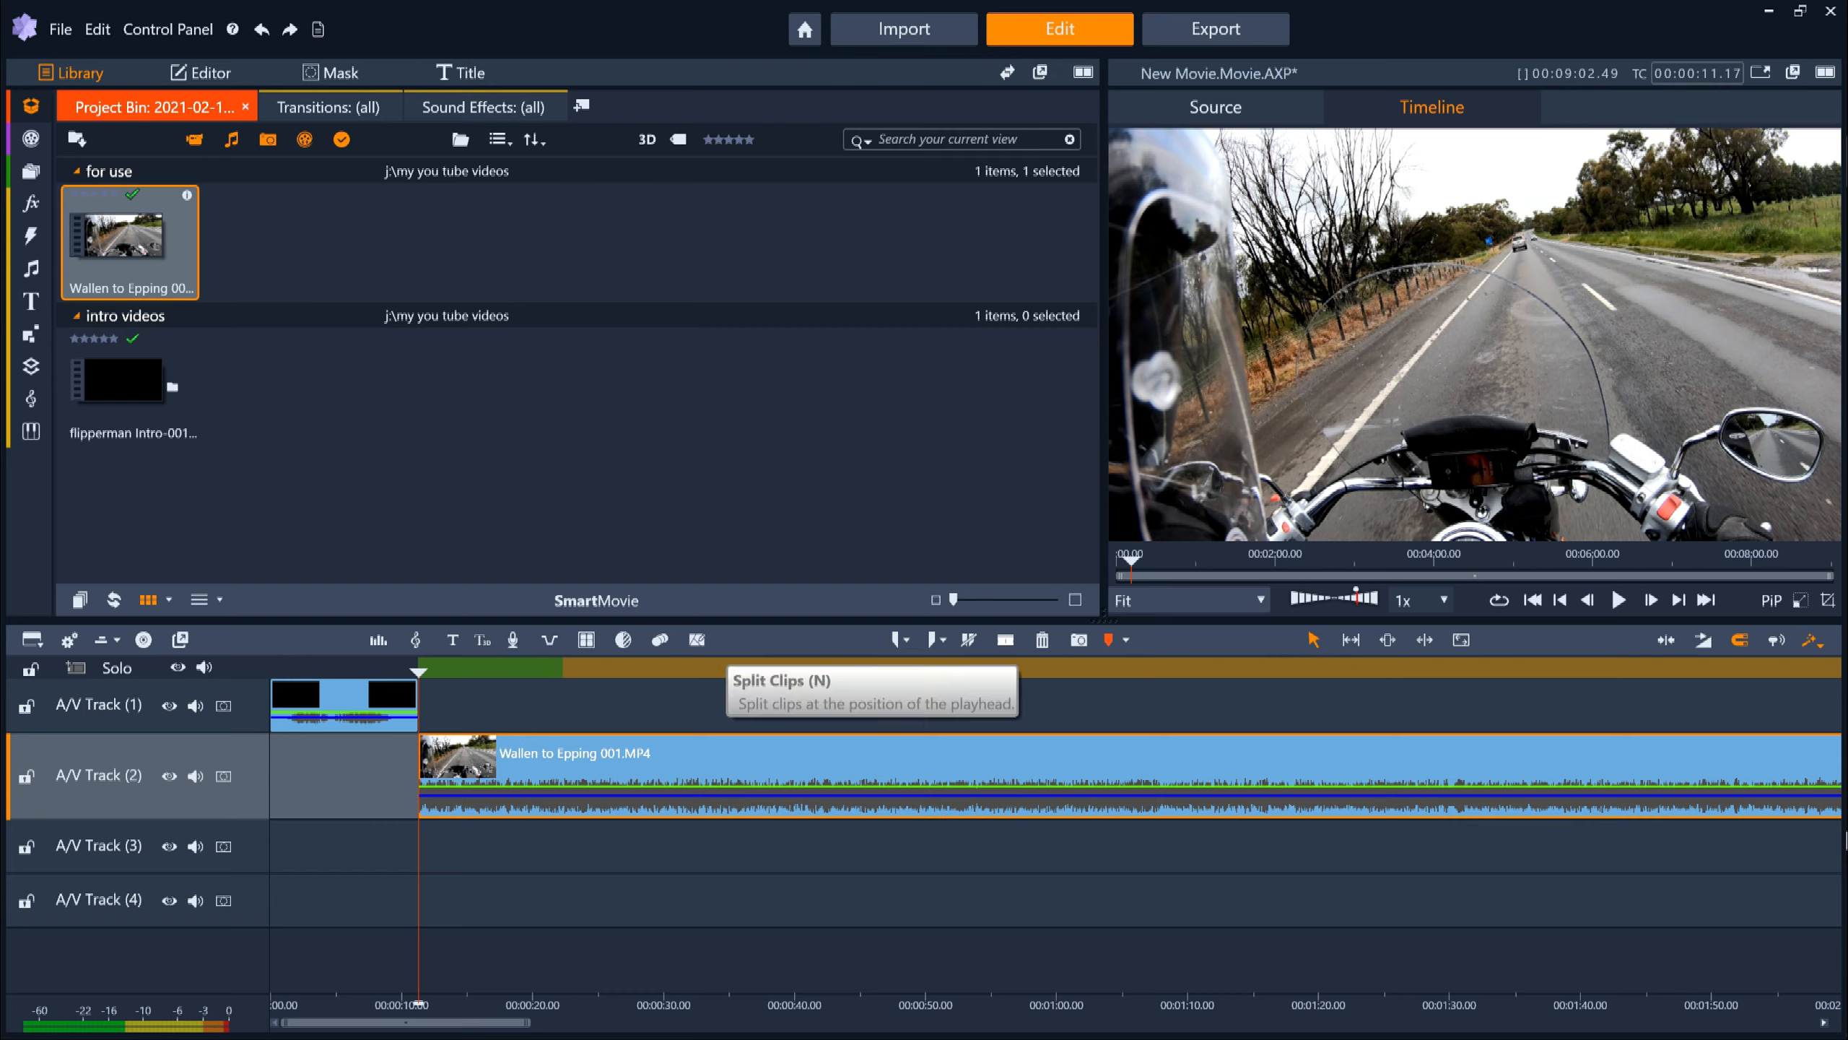
Step: Split the Wallen to Epping clip on A/V Track (2) at 00:01:13.24 and delete the part before the split
click(1005, 640)
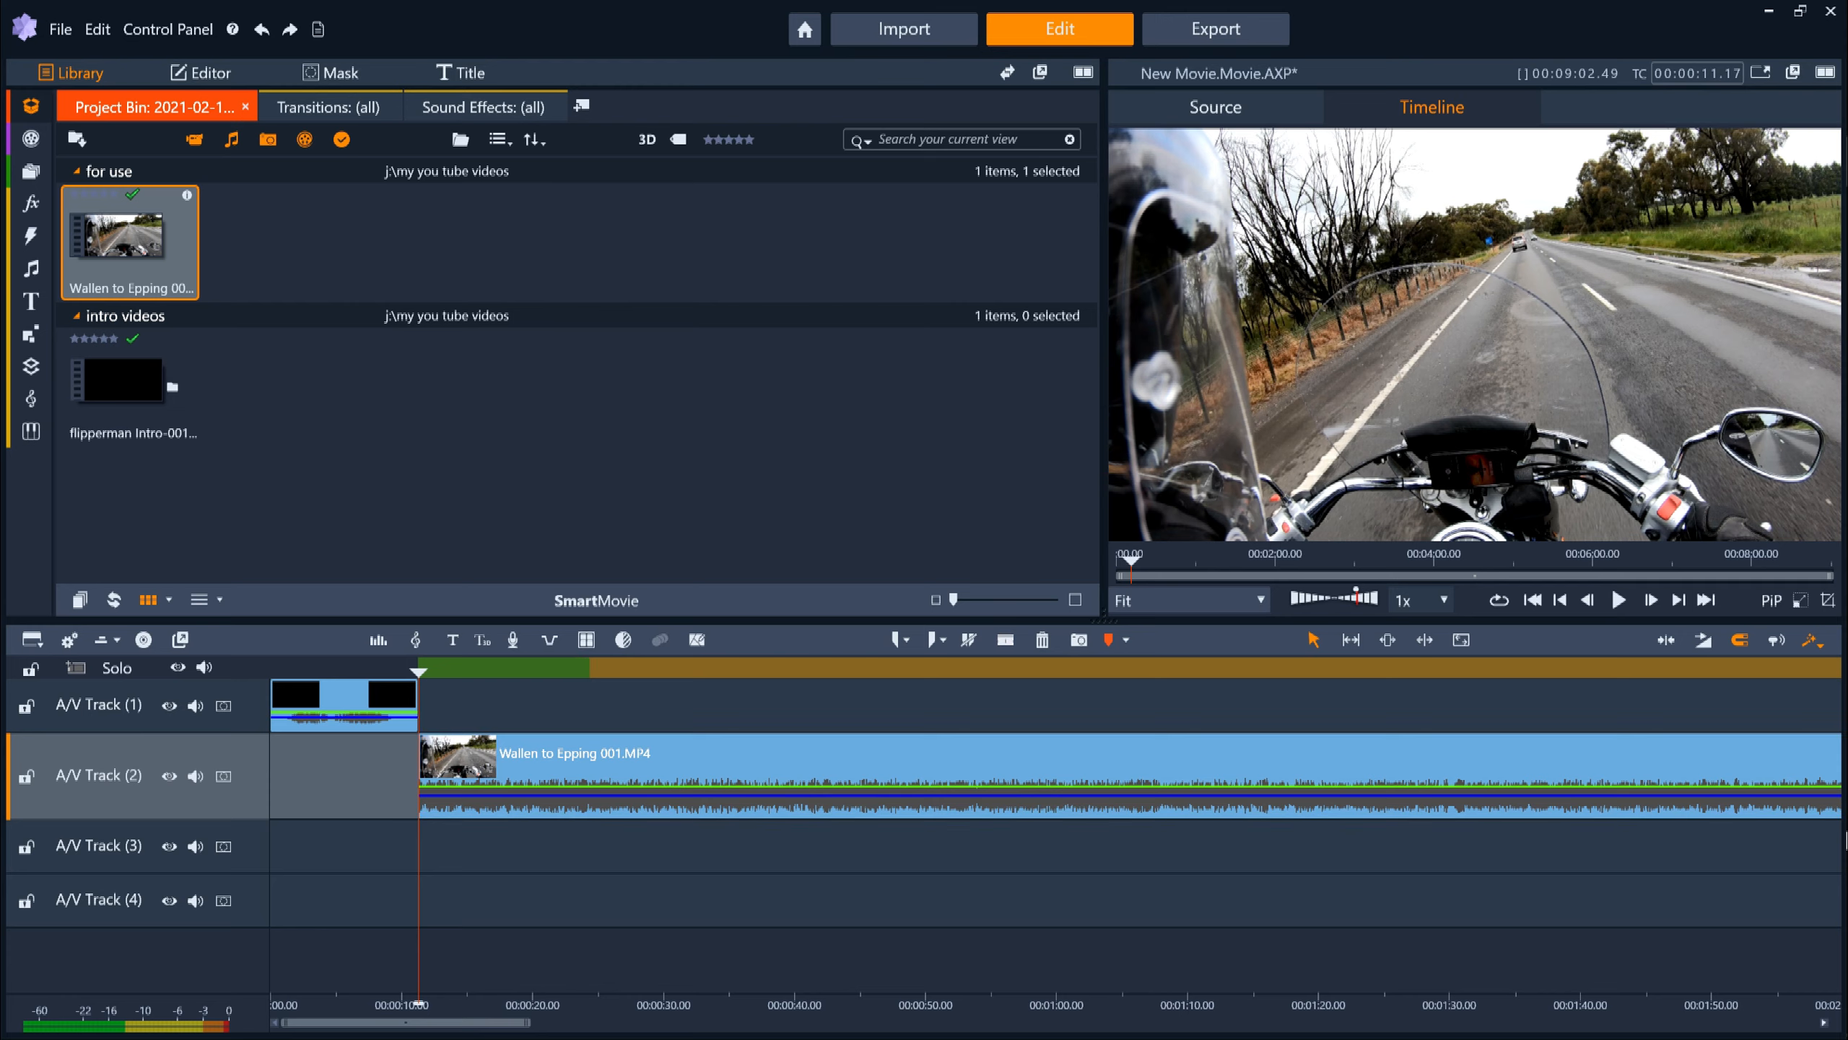
key(space)
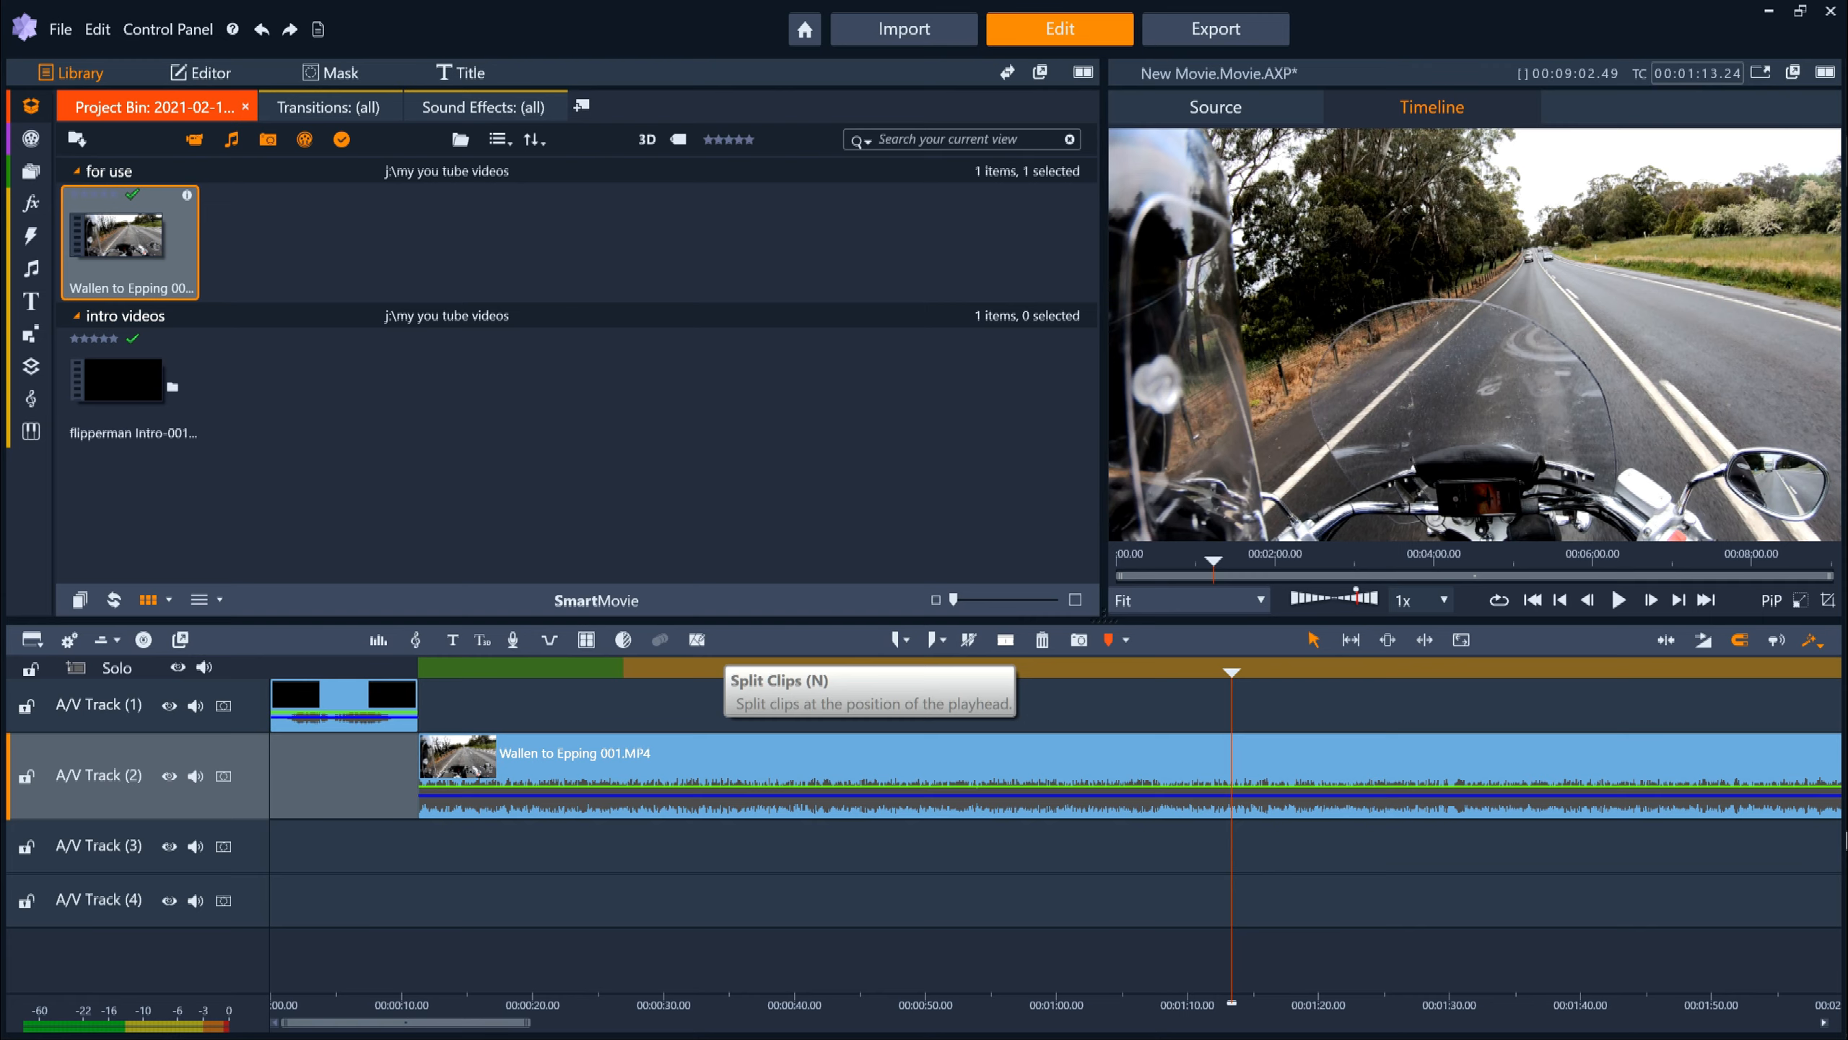
click(968, 639)
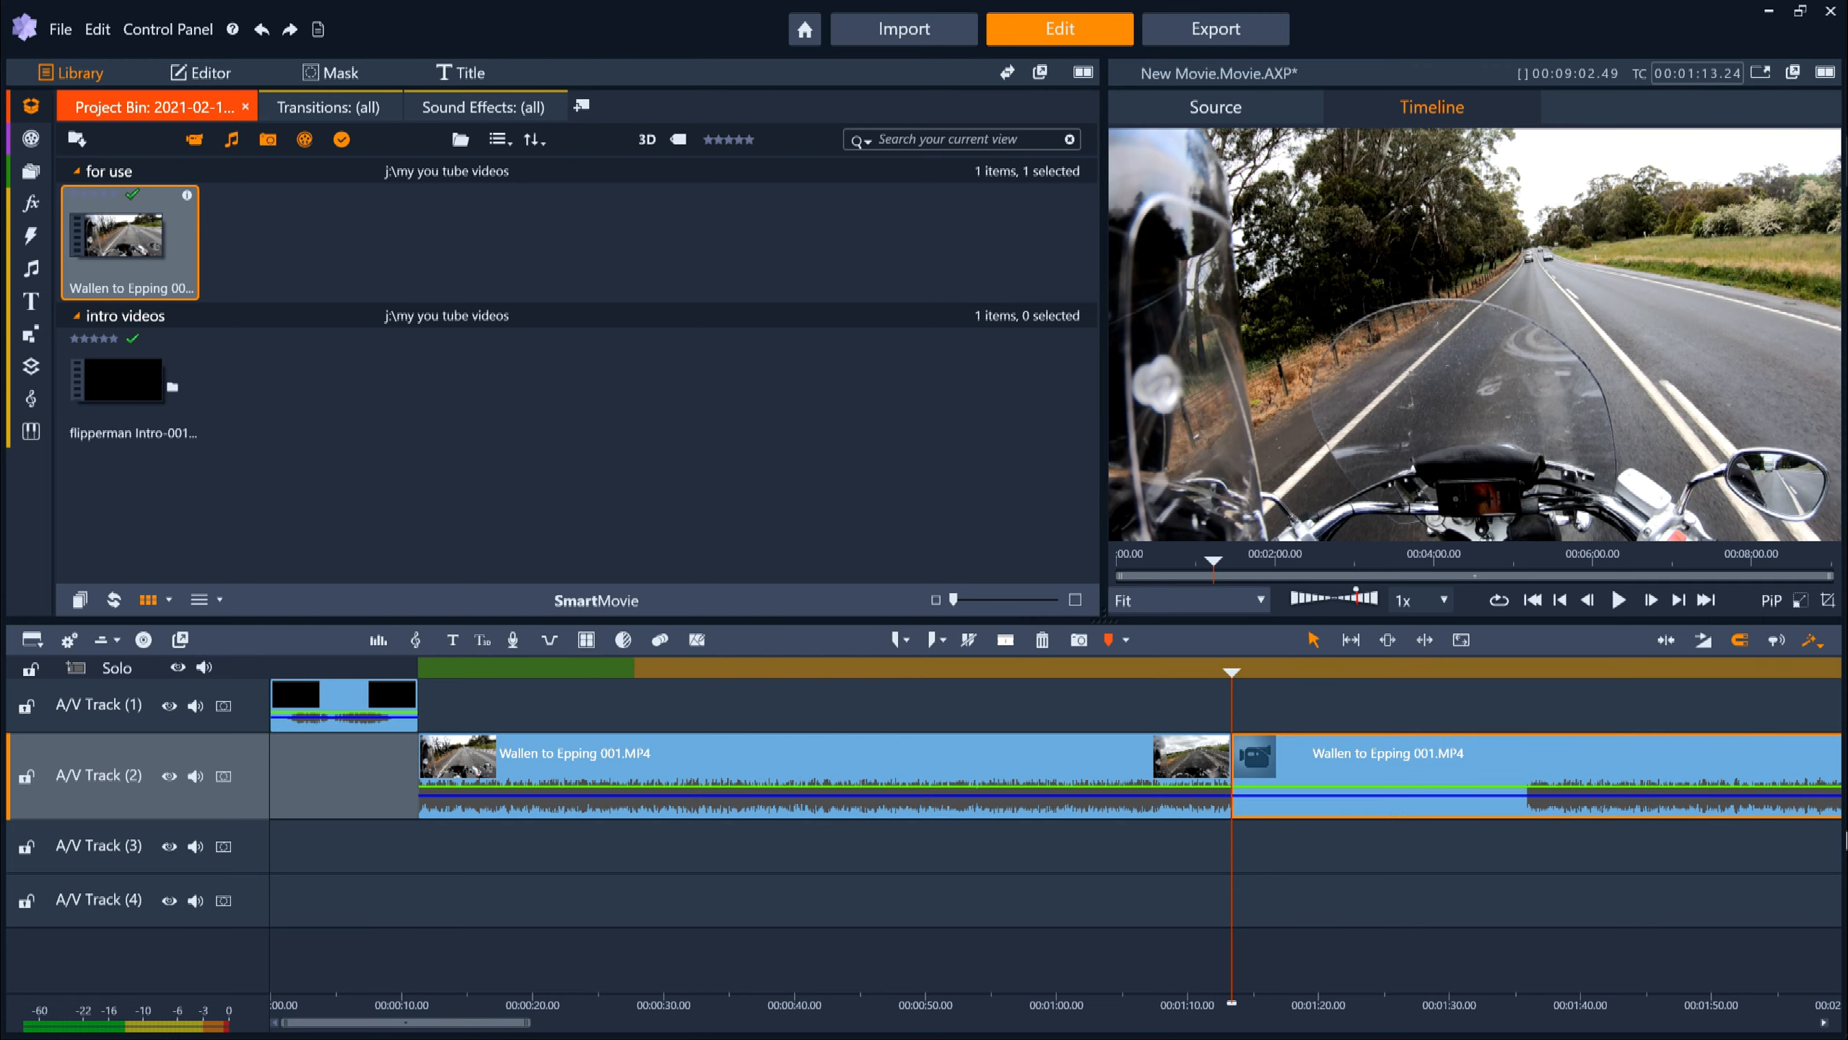
right_click(612, 773)
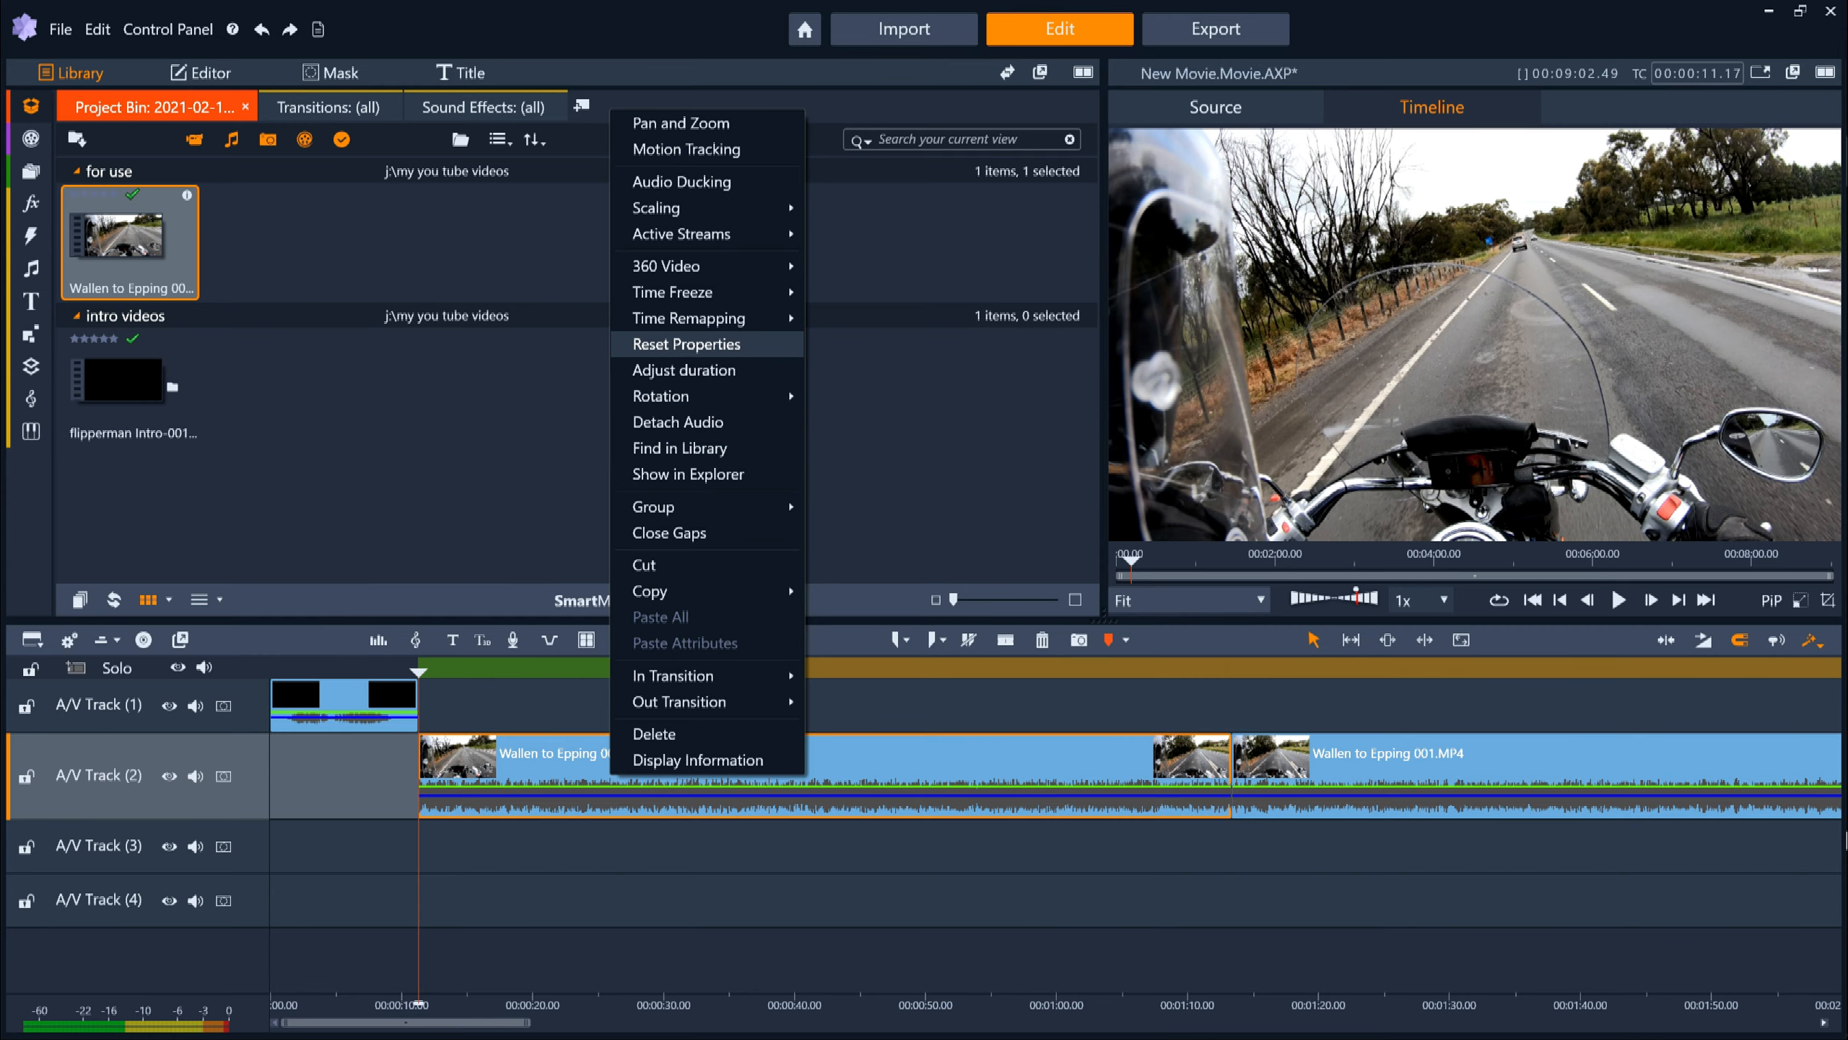
mouse_move(691, 319)
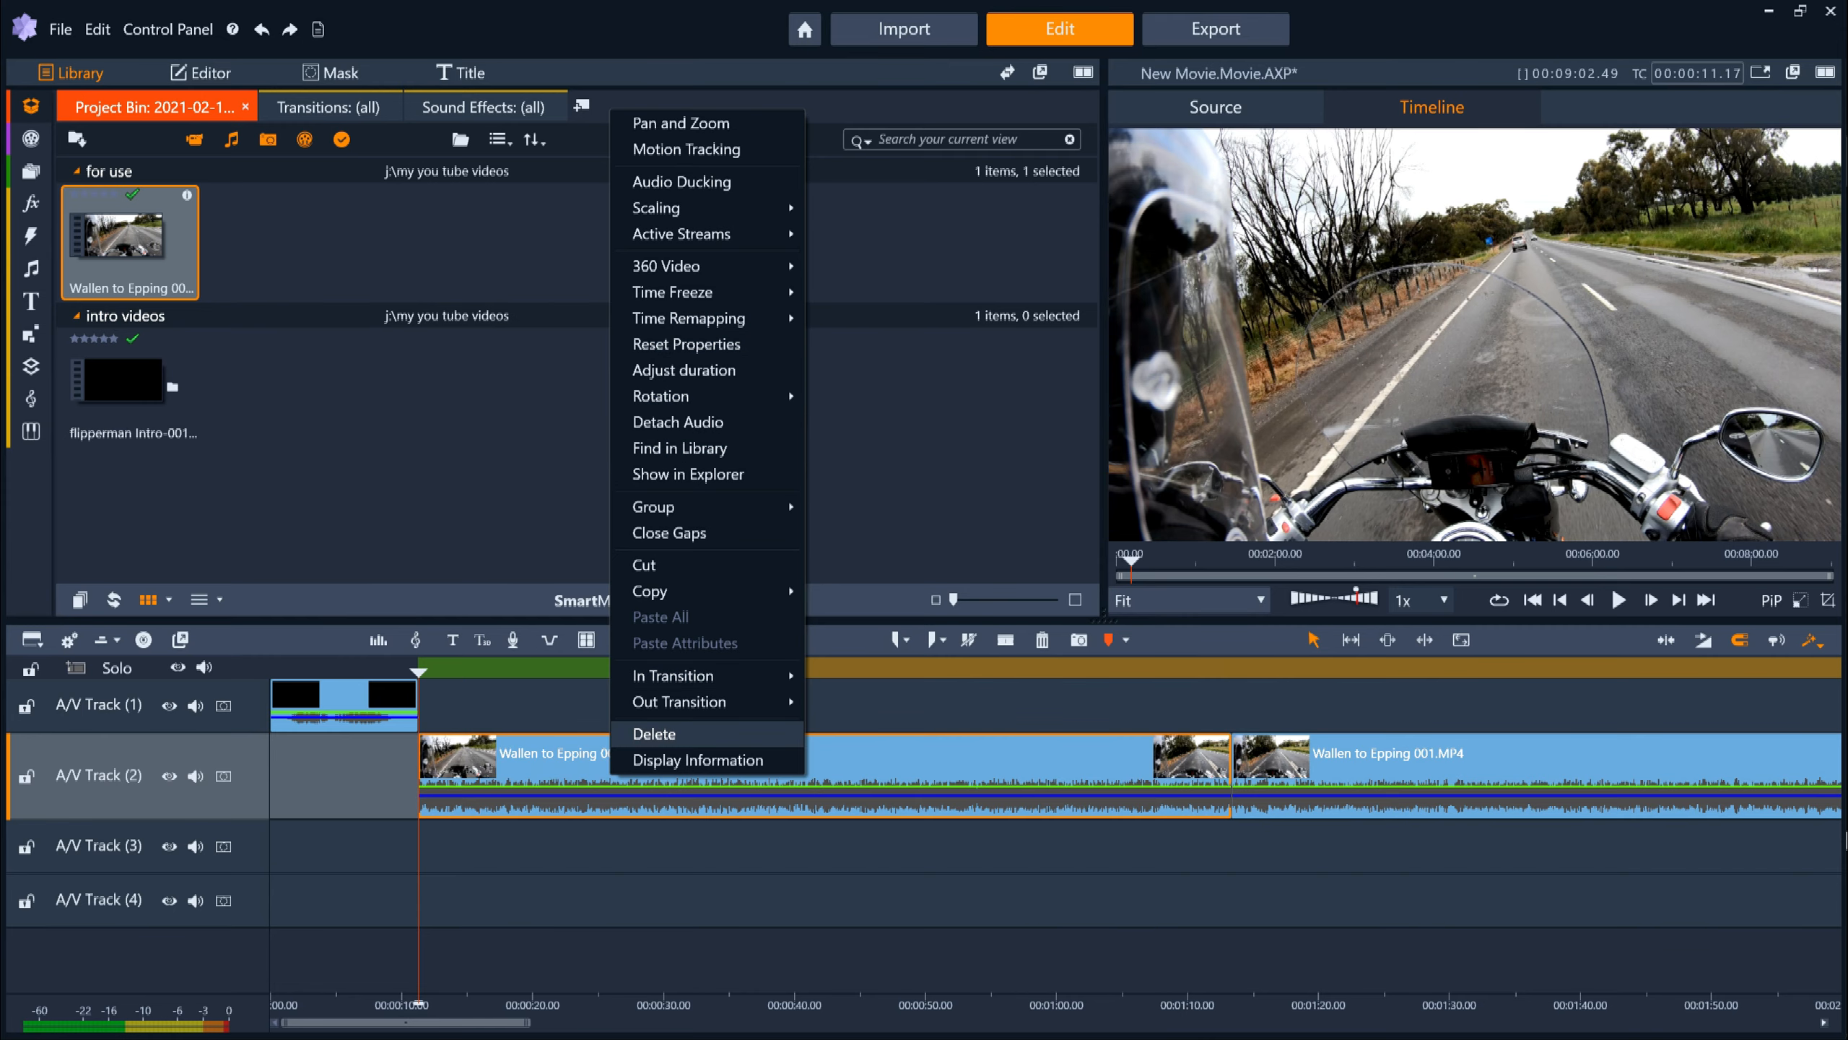
click(655, 733)
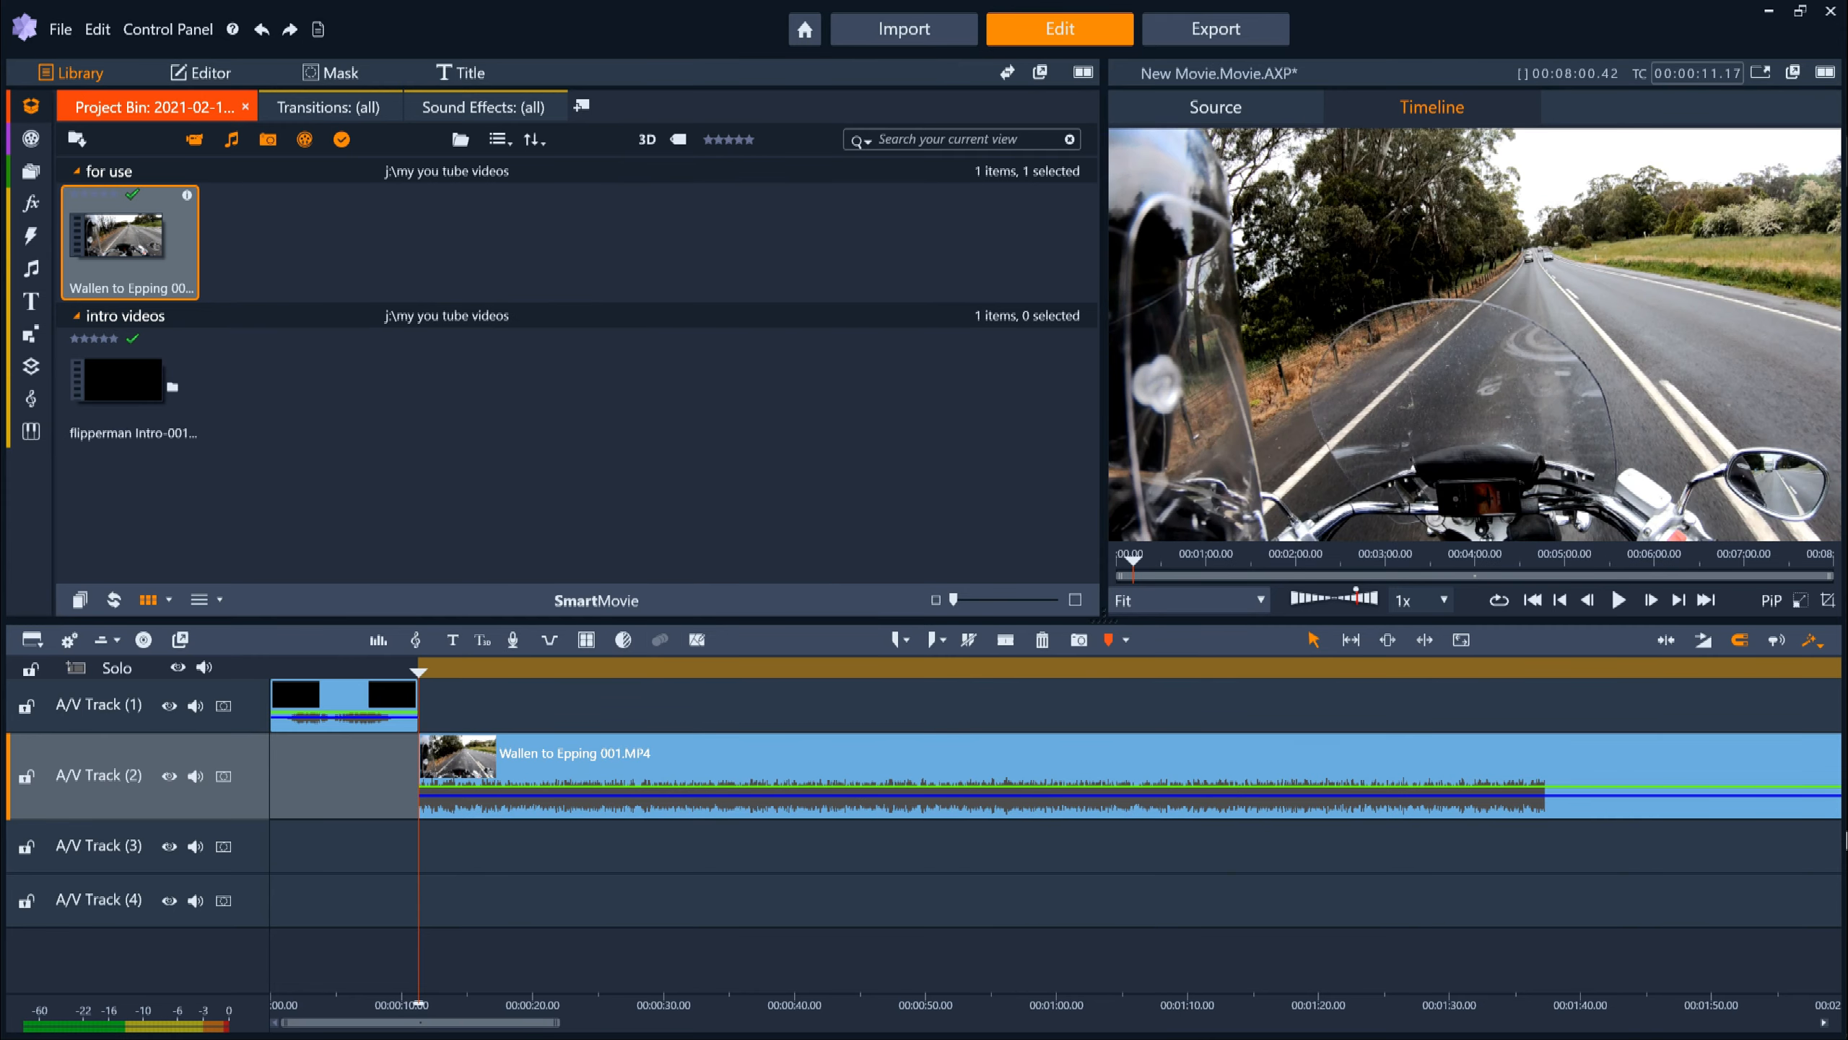
Step: Split the remaining Wallen to Epping clip at 00:00:40.45 and delete the part after the split
click(741, 774)
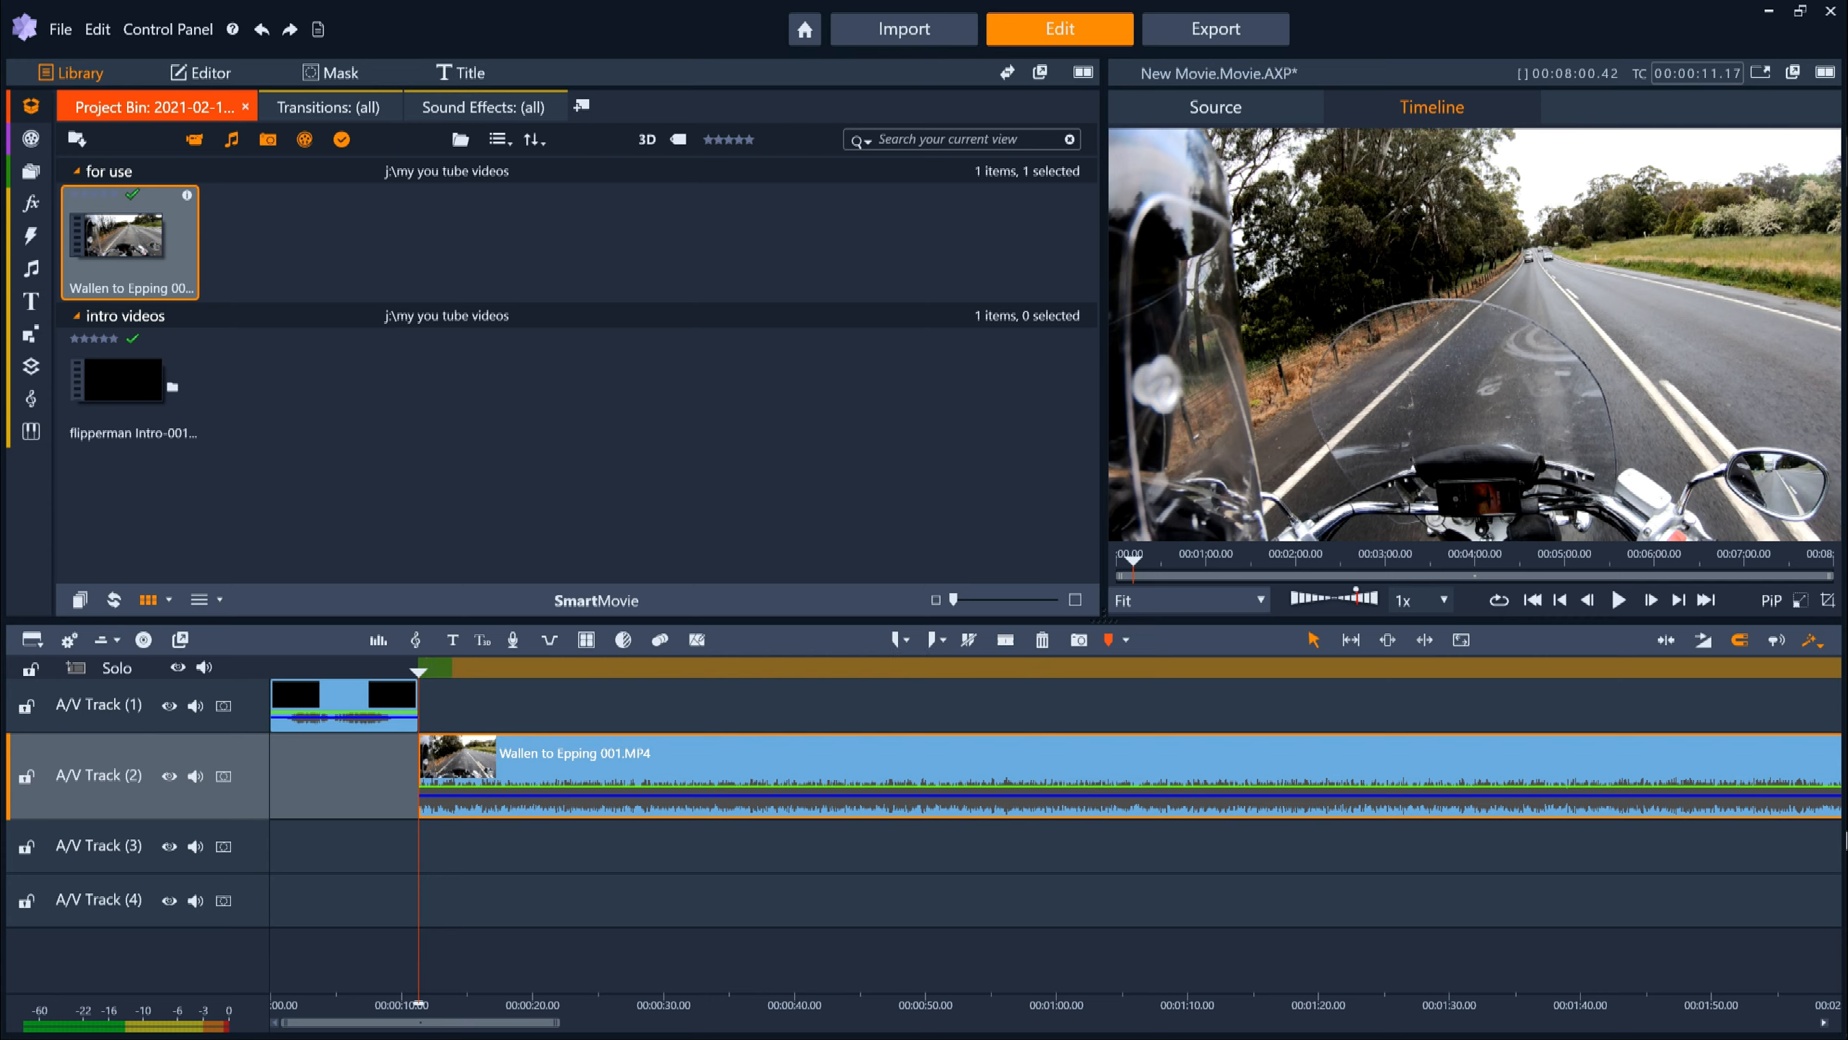
click(804, 667)
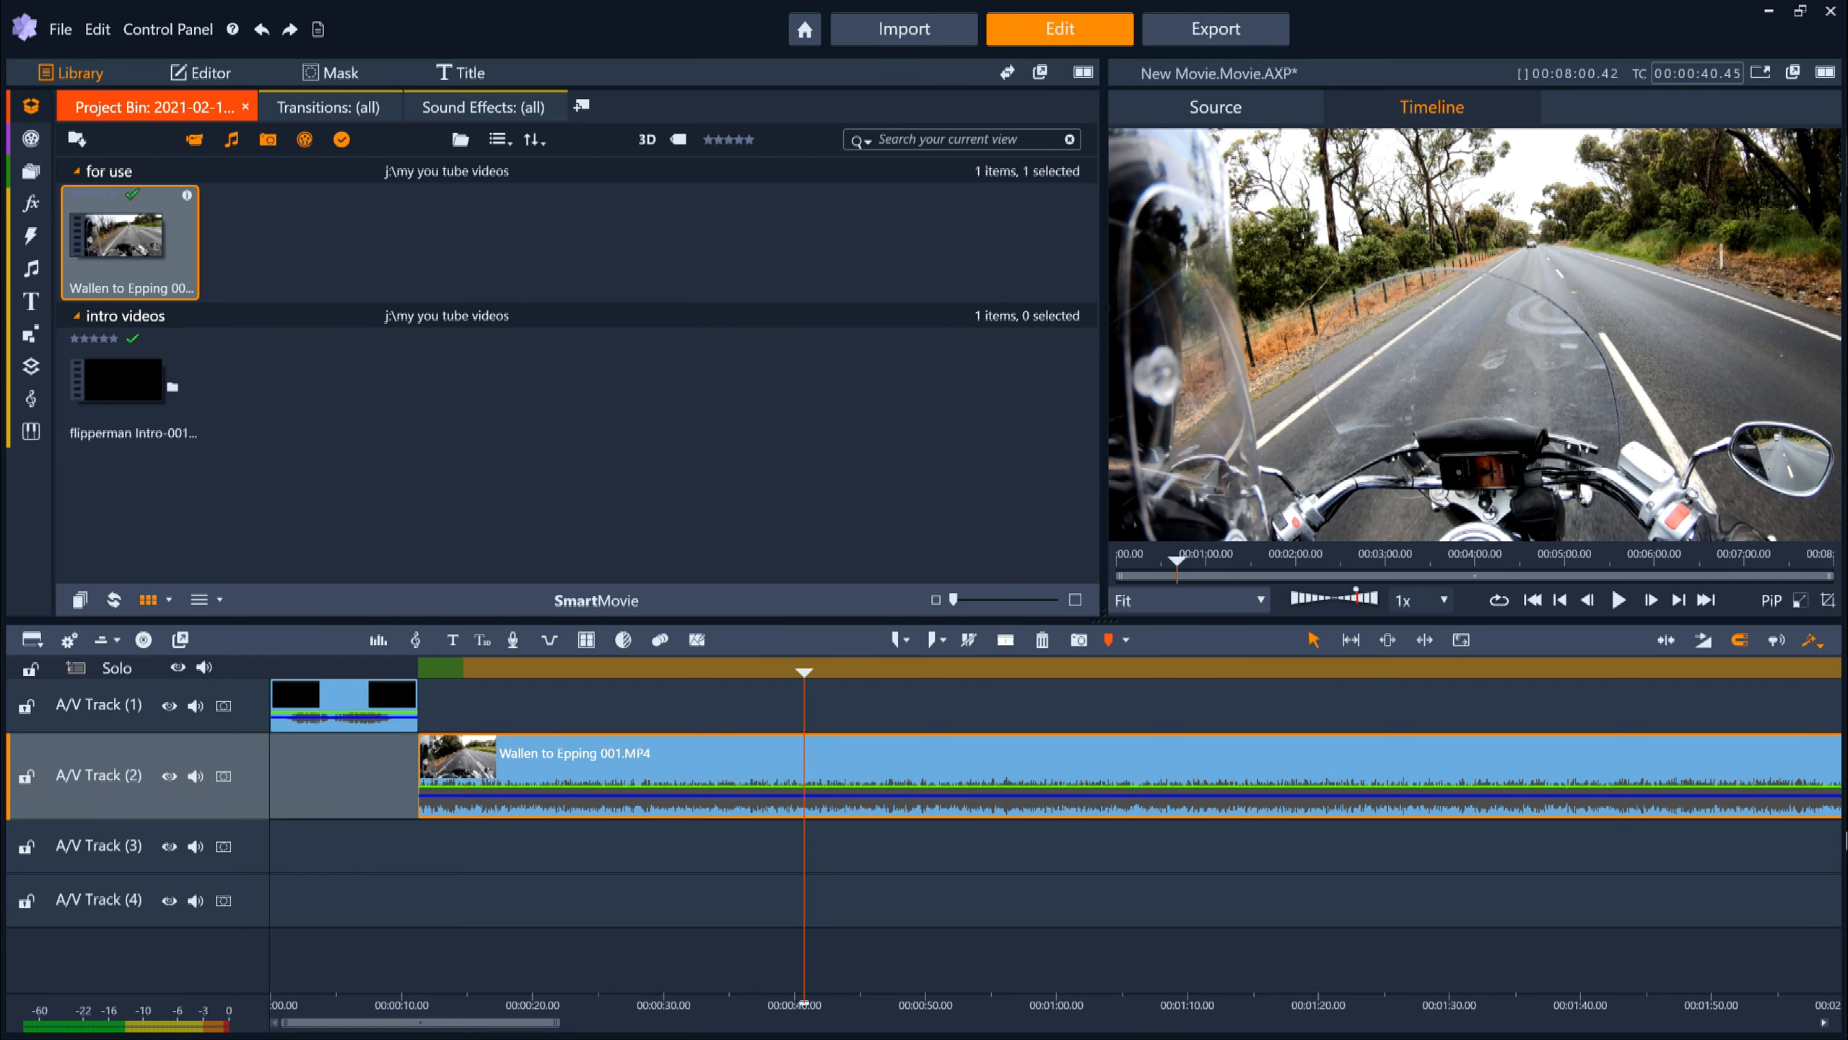
key(n)
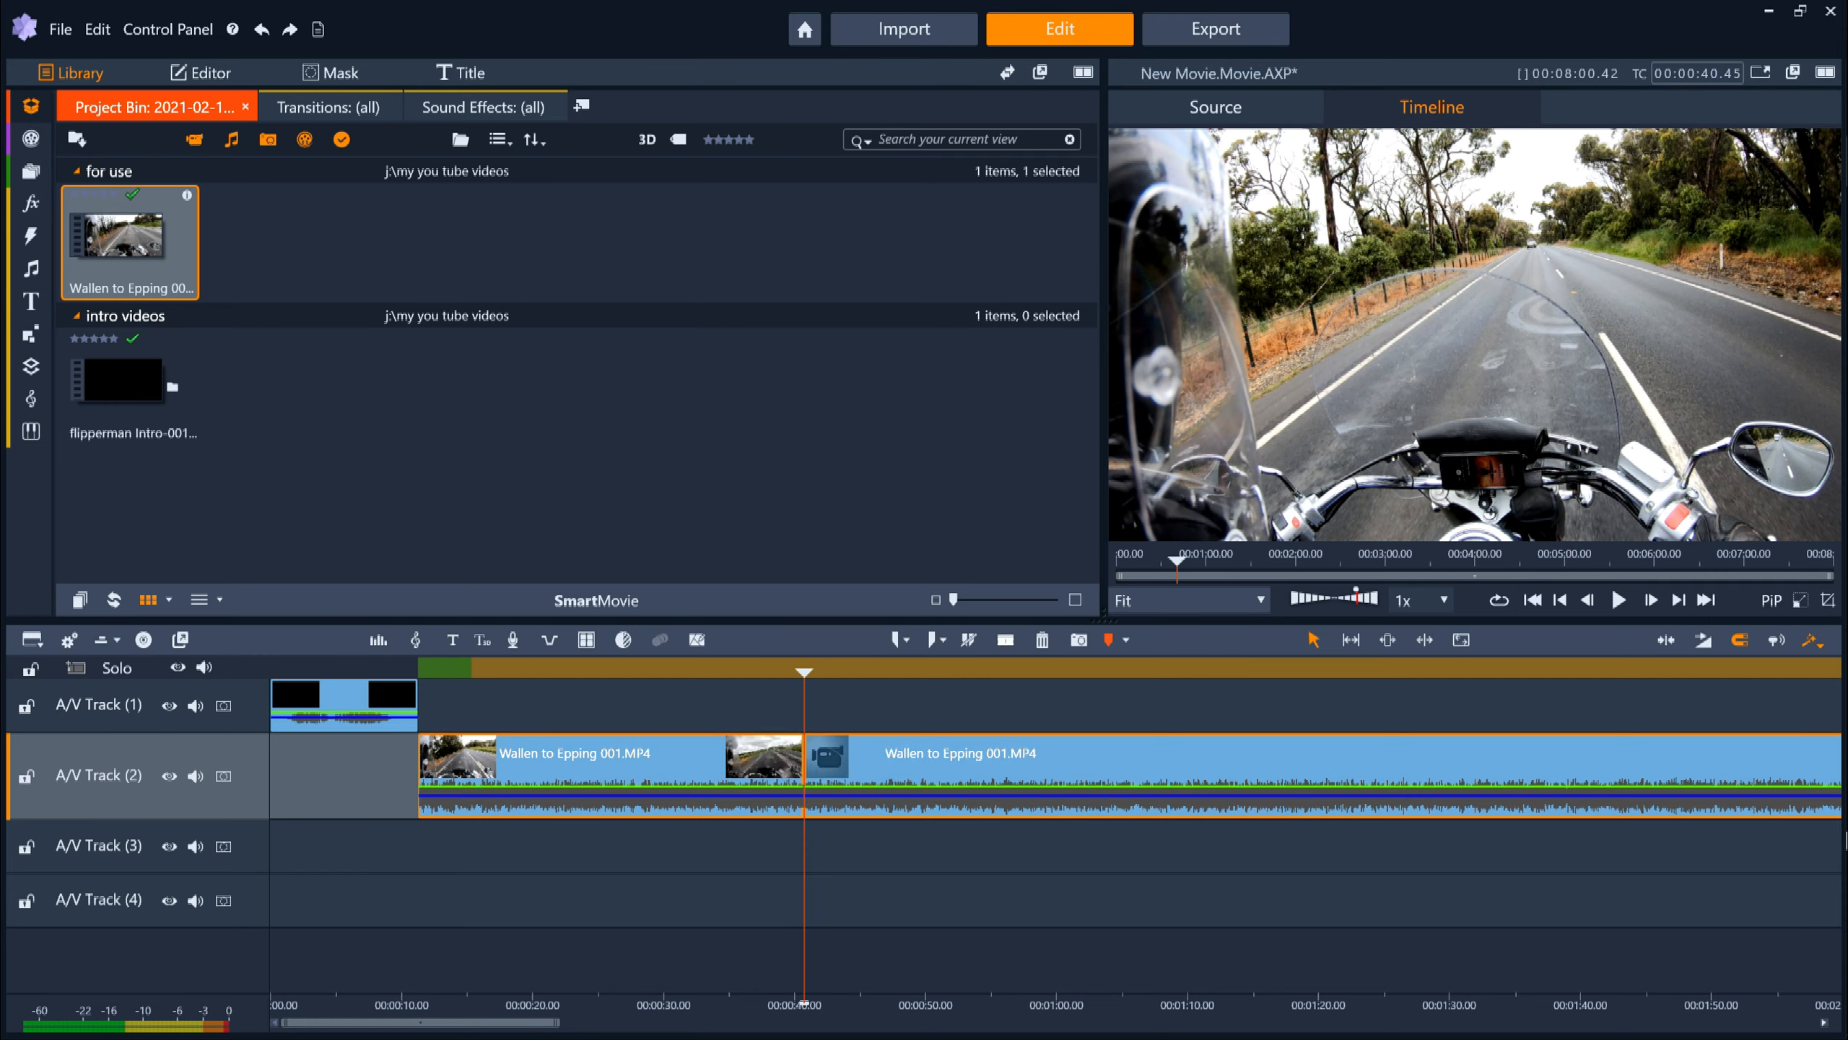
right_click(749, 770)
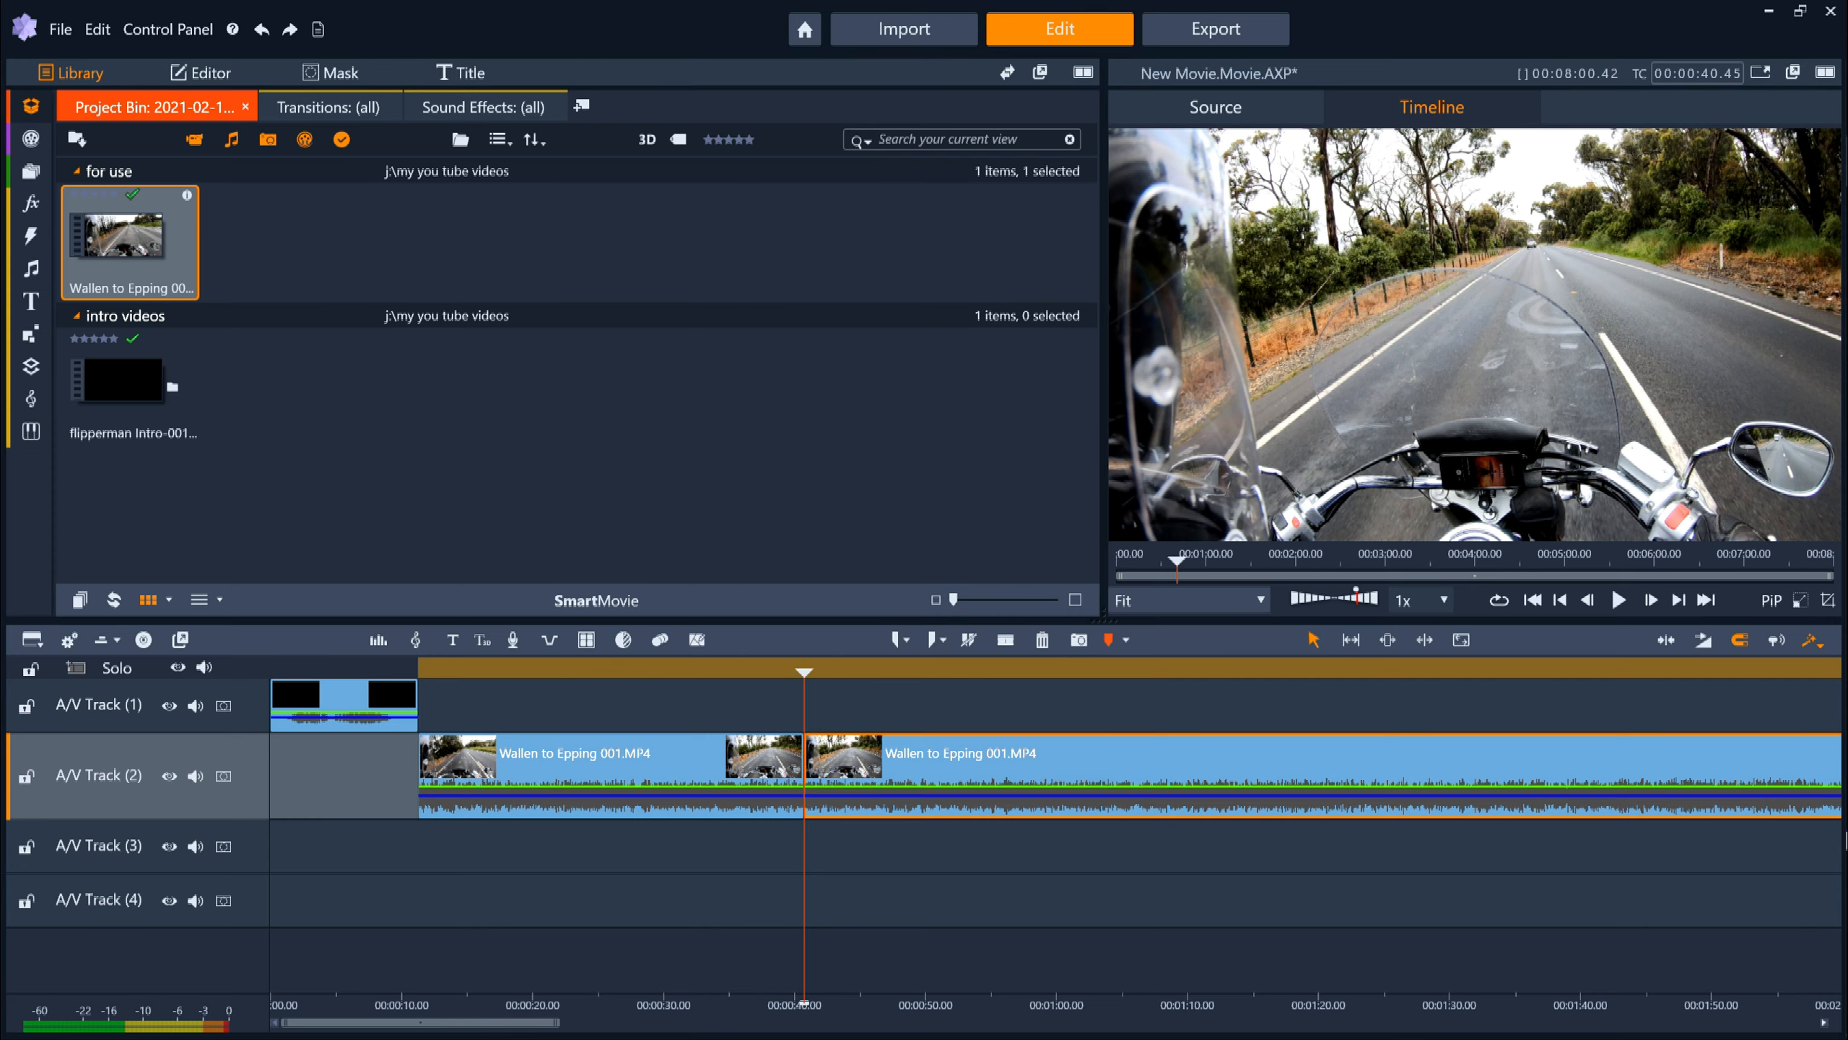
right_click(820, 755)
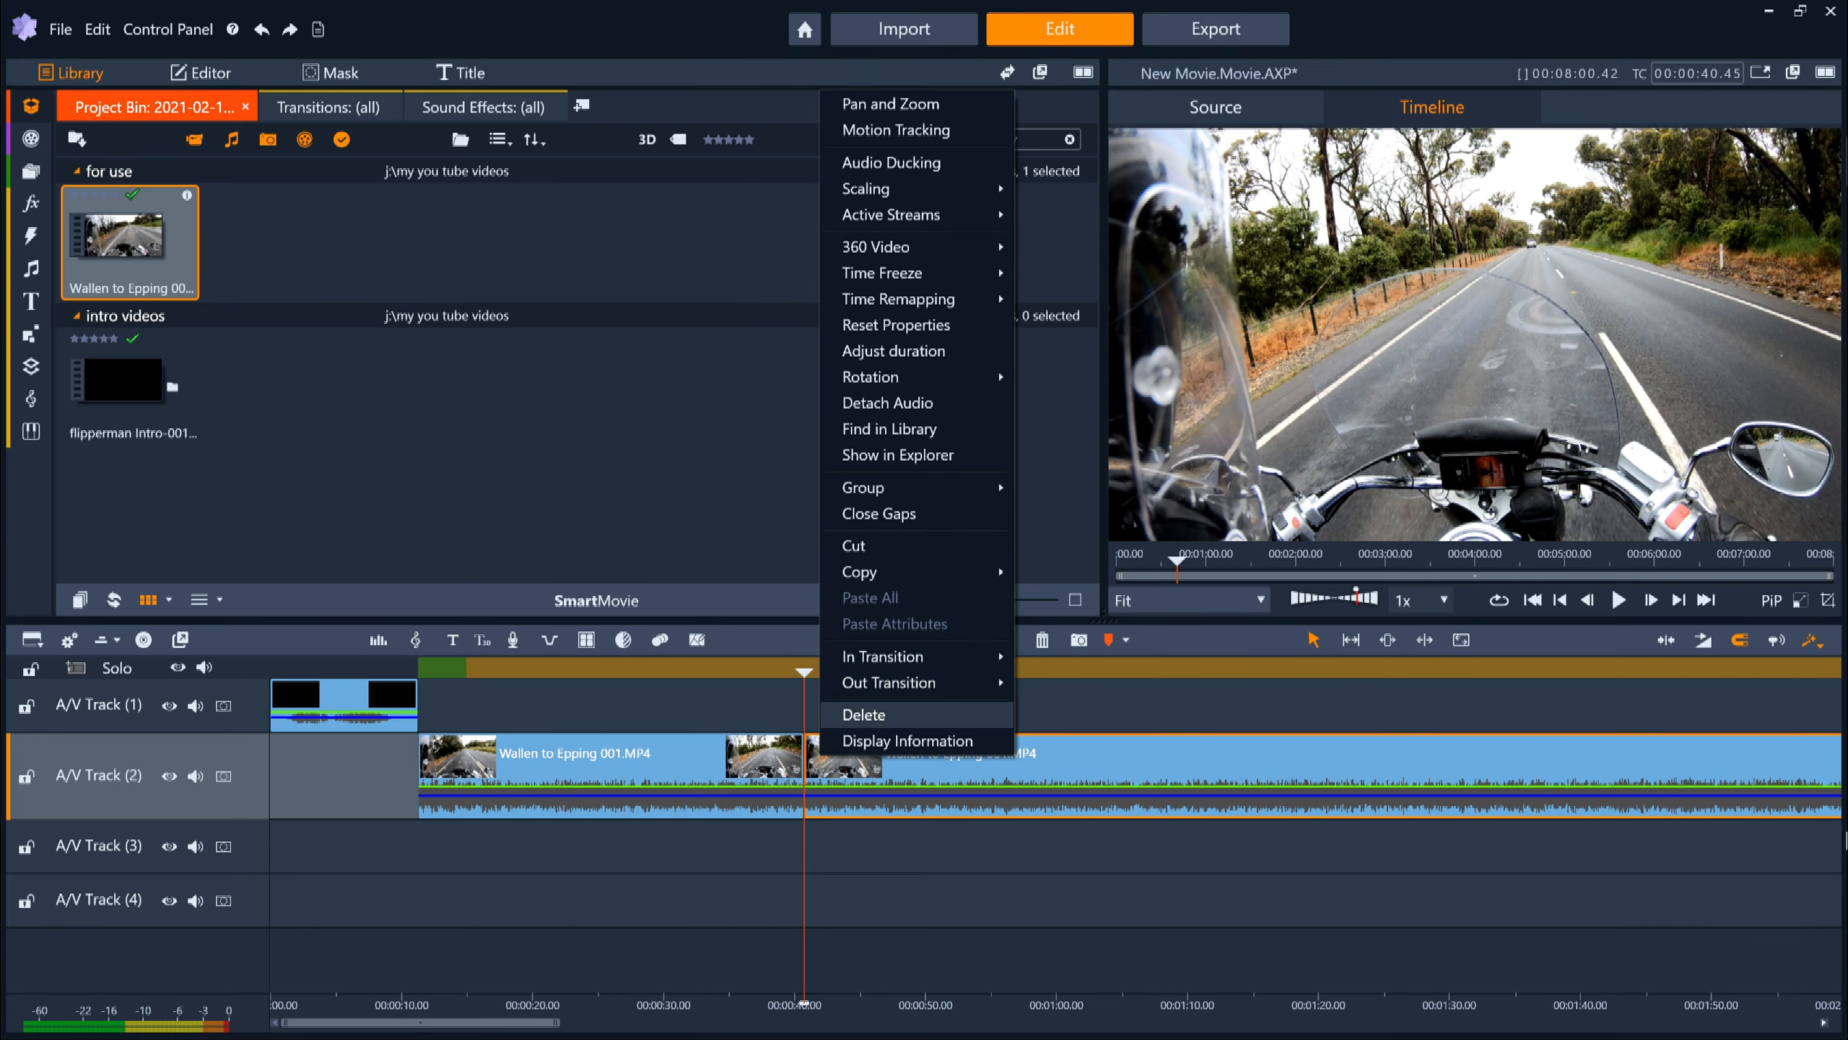
click(863, 714)
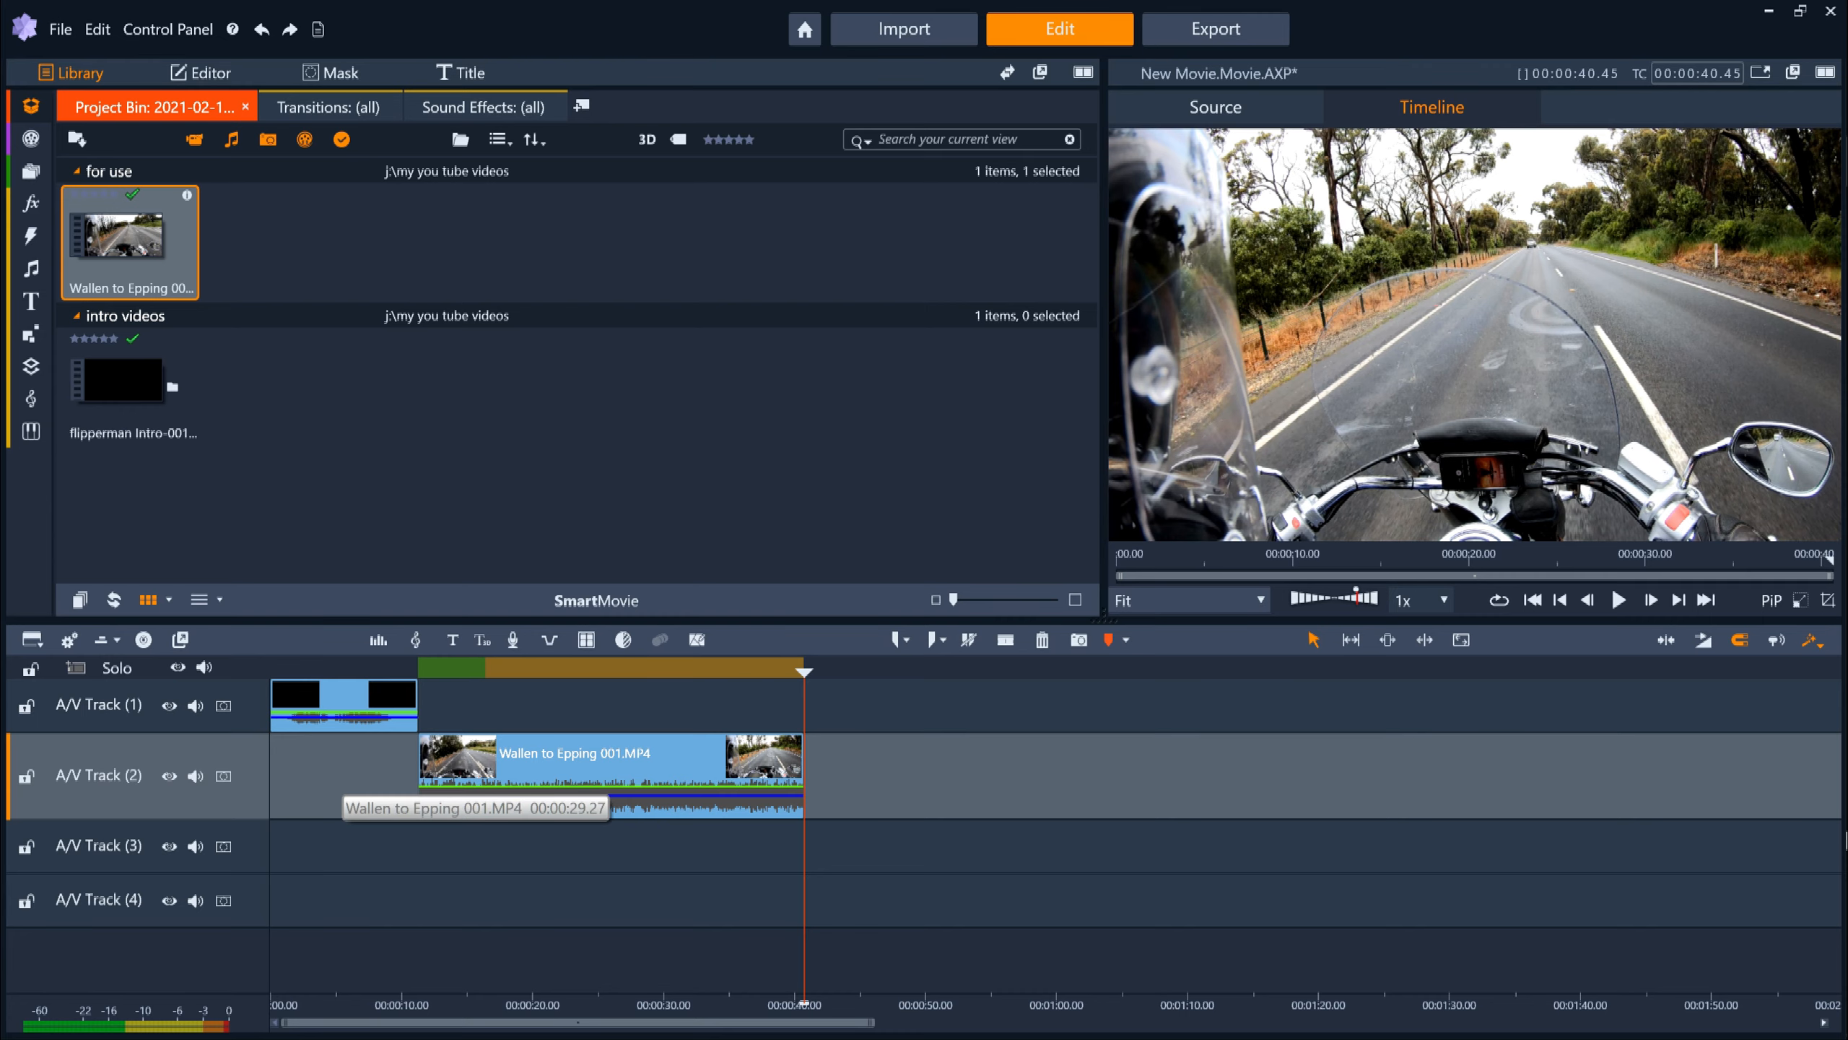
Step: Detach the audio from the trimmed Wallen to Epping clip and delete it, playing the clip before and after to compare the sound
click(476, 766)
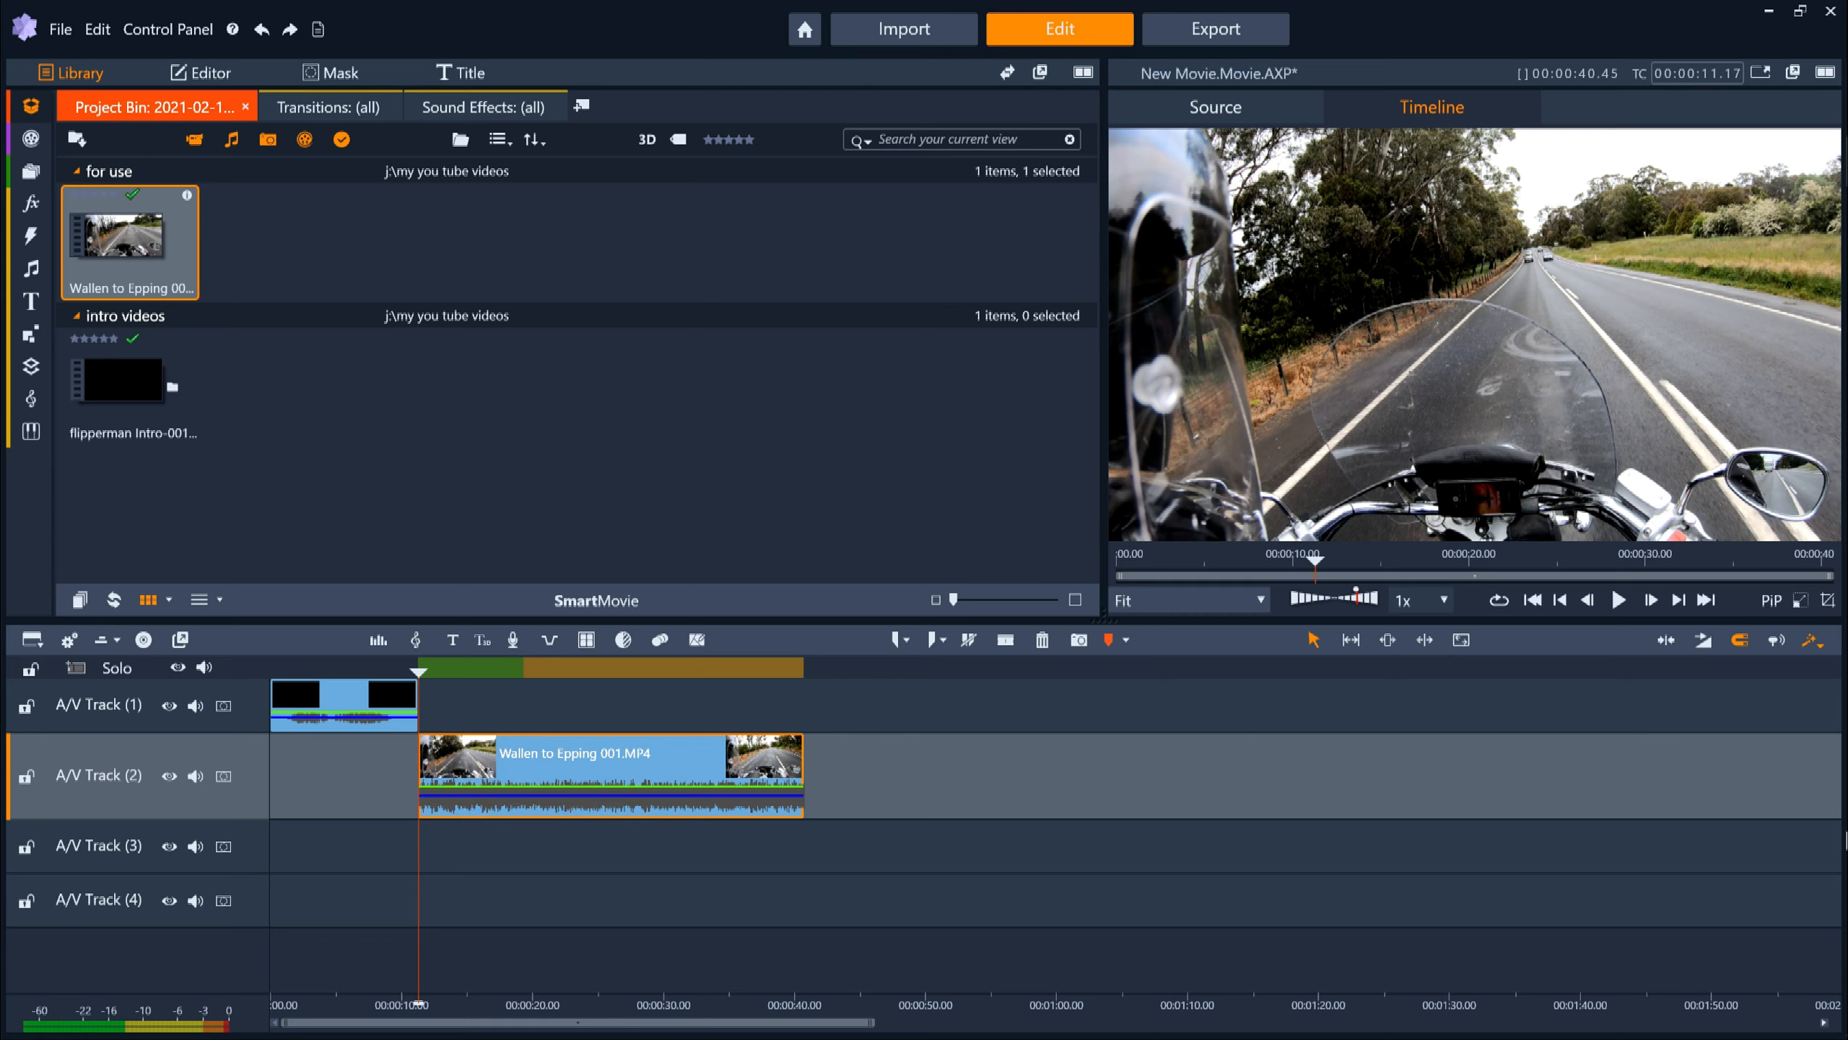
key(space)
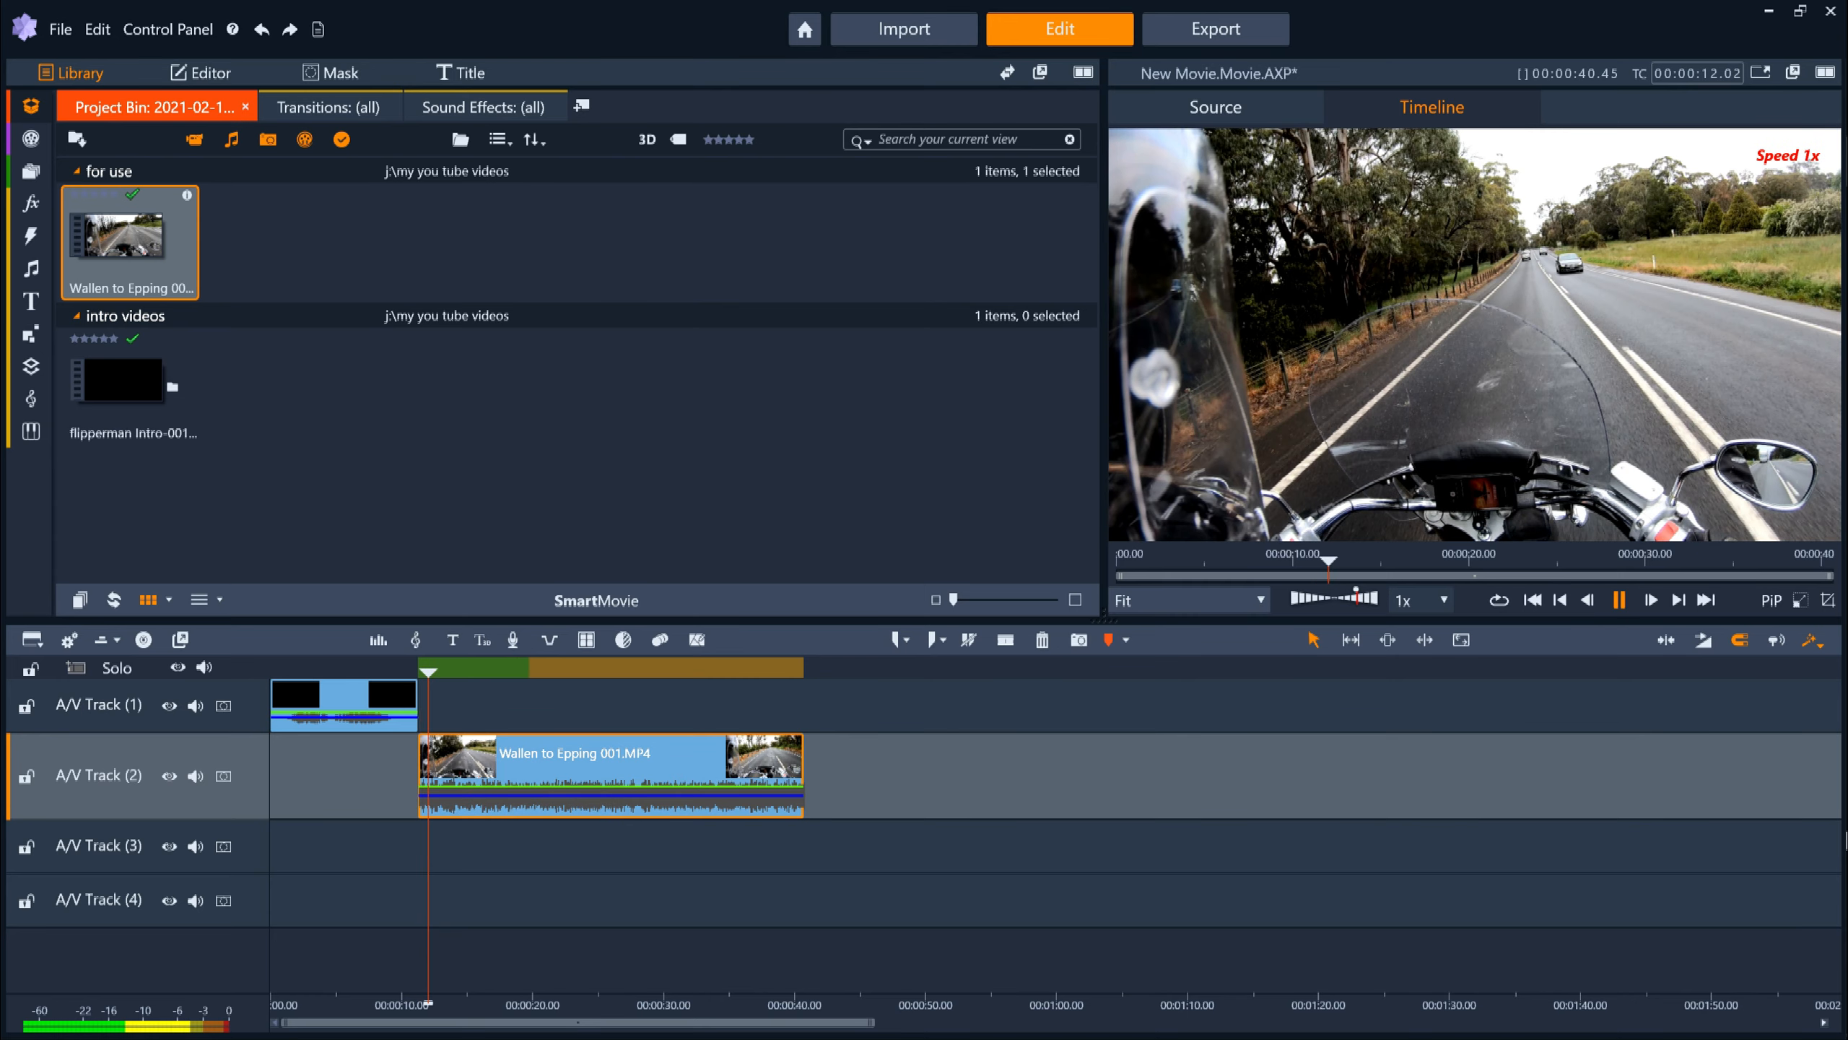
key(space)
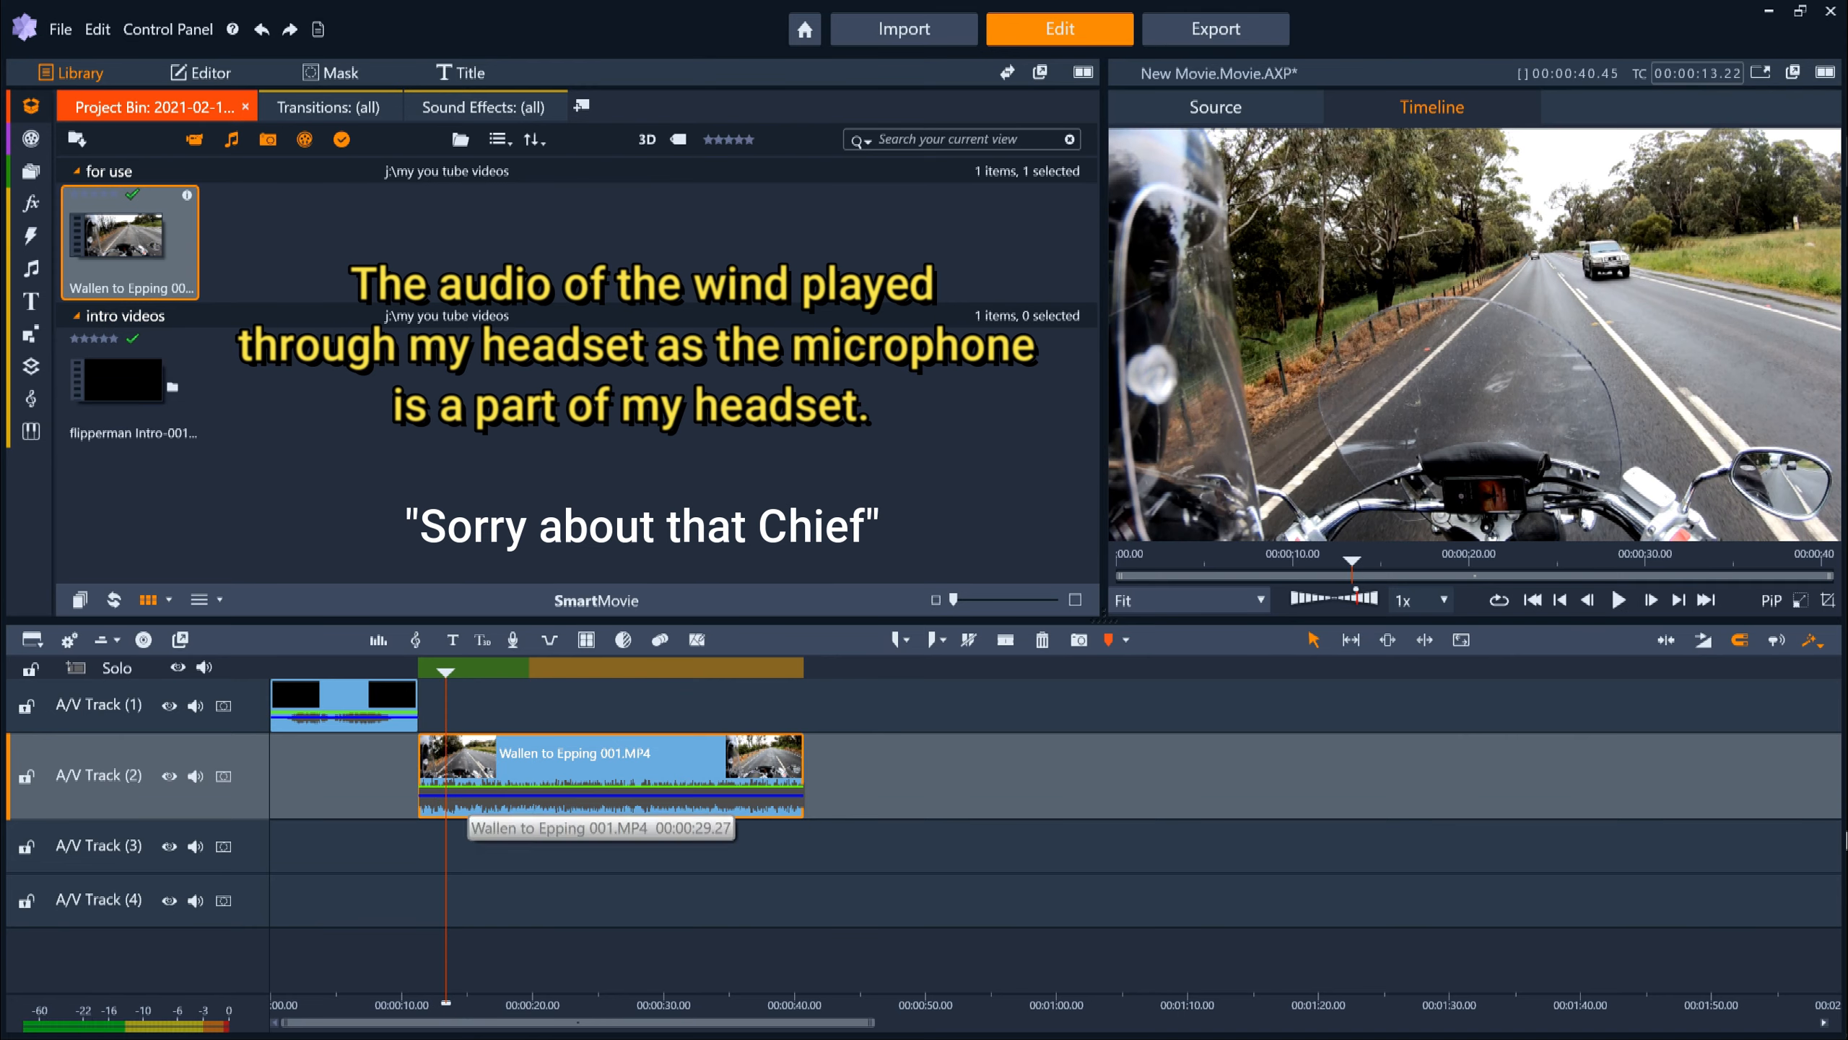
right_click(604, 763)
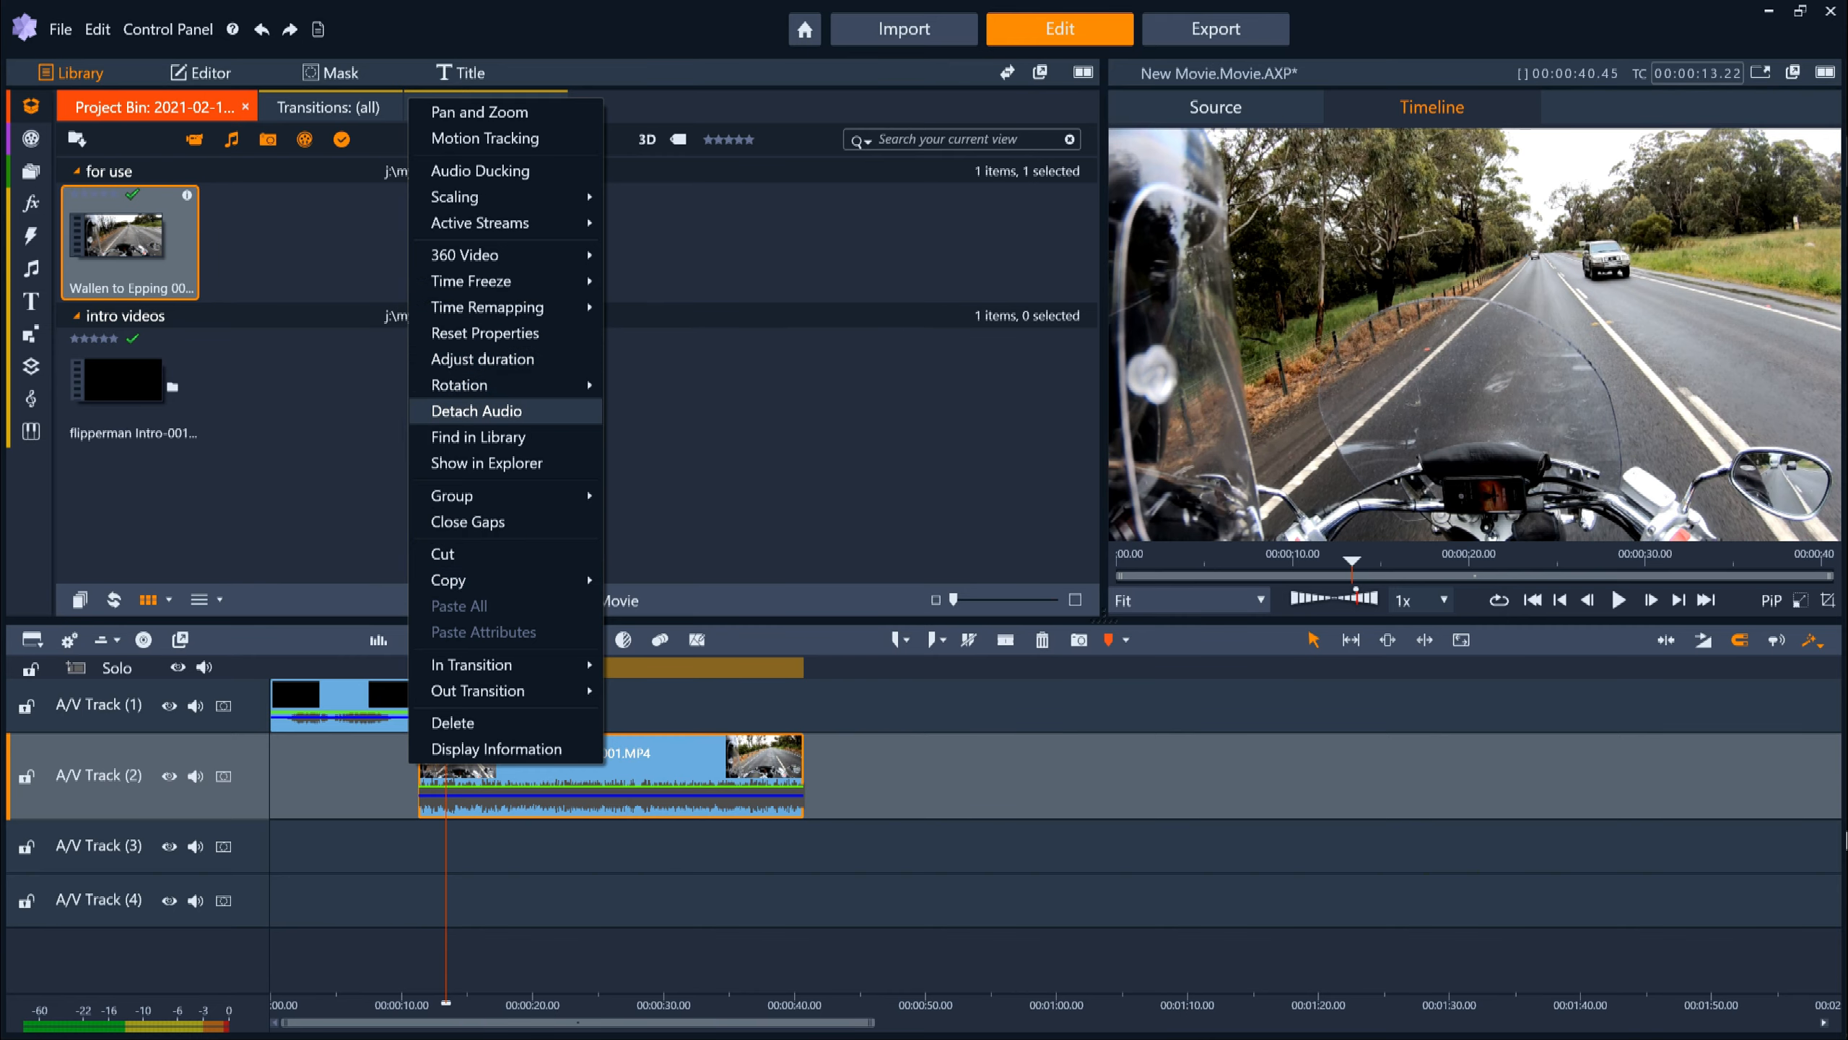
click(473, 411)
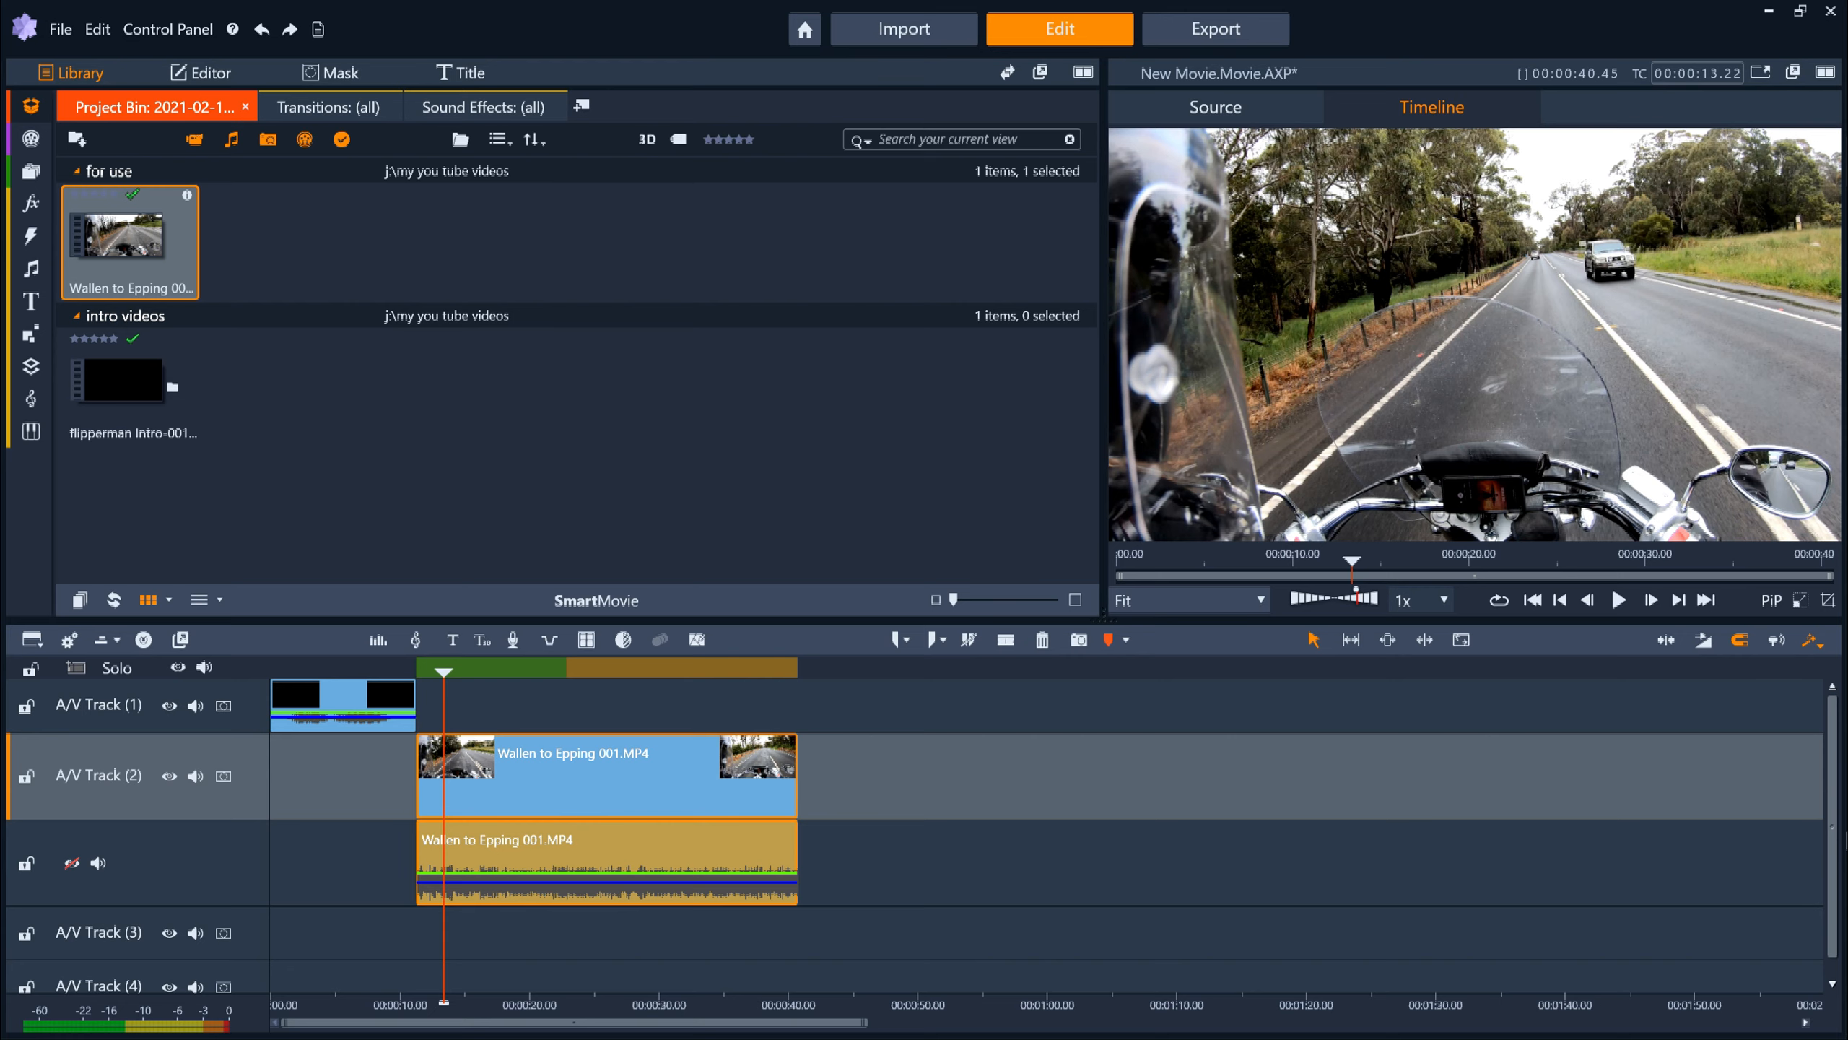
click(476, 838)
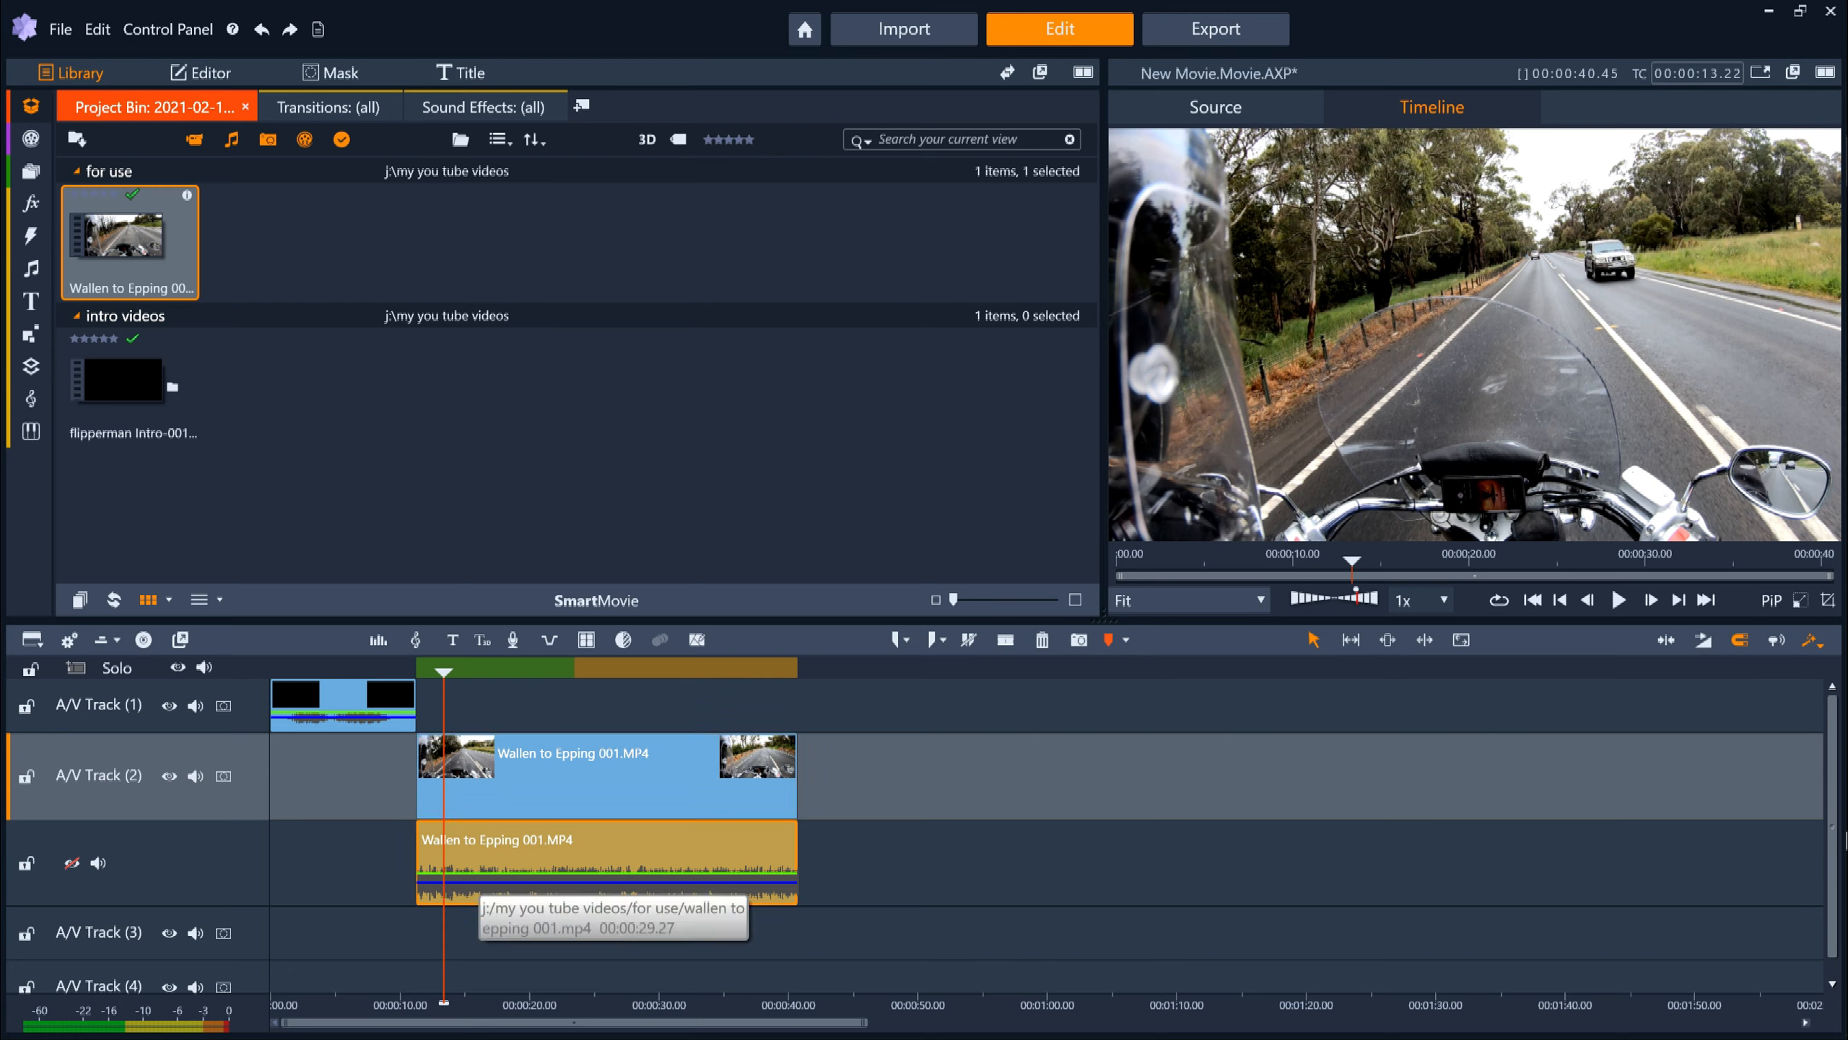
right_click(476, 838)
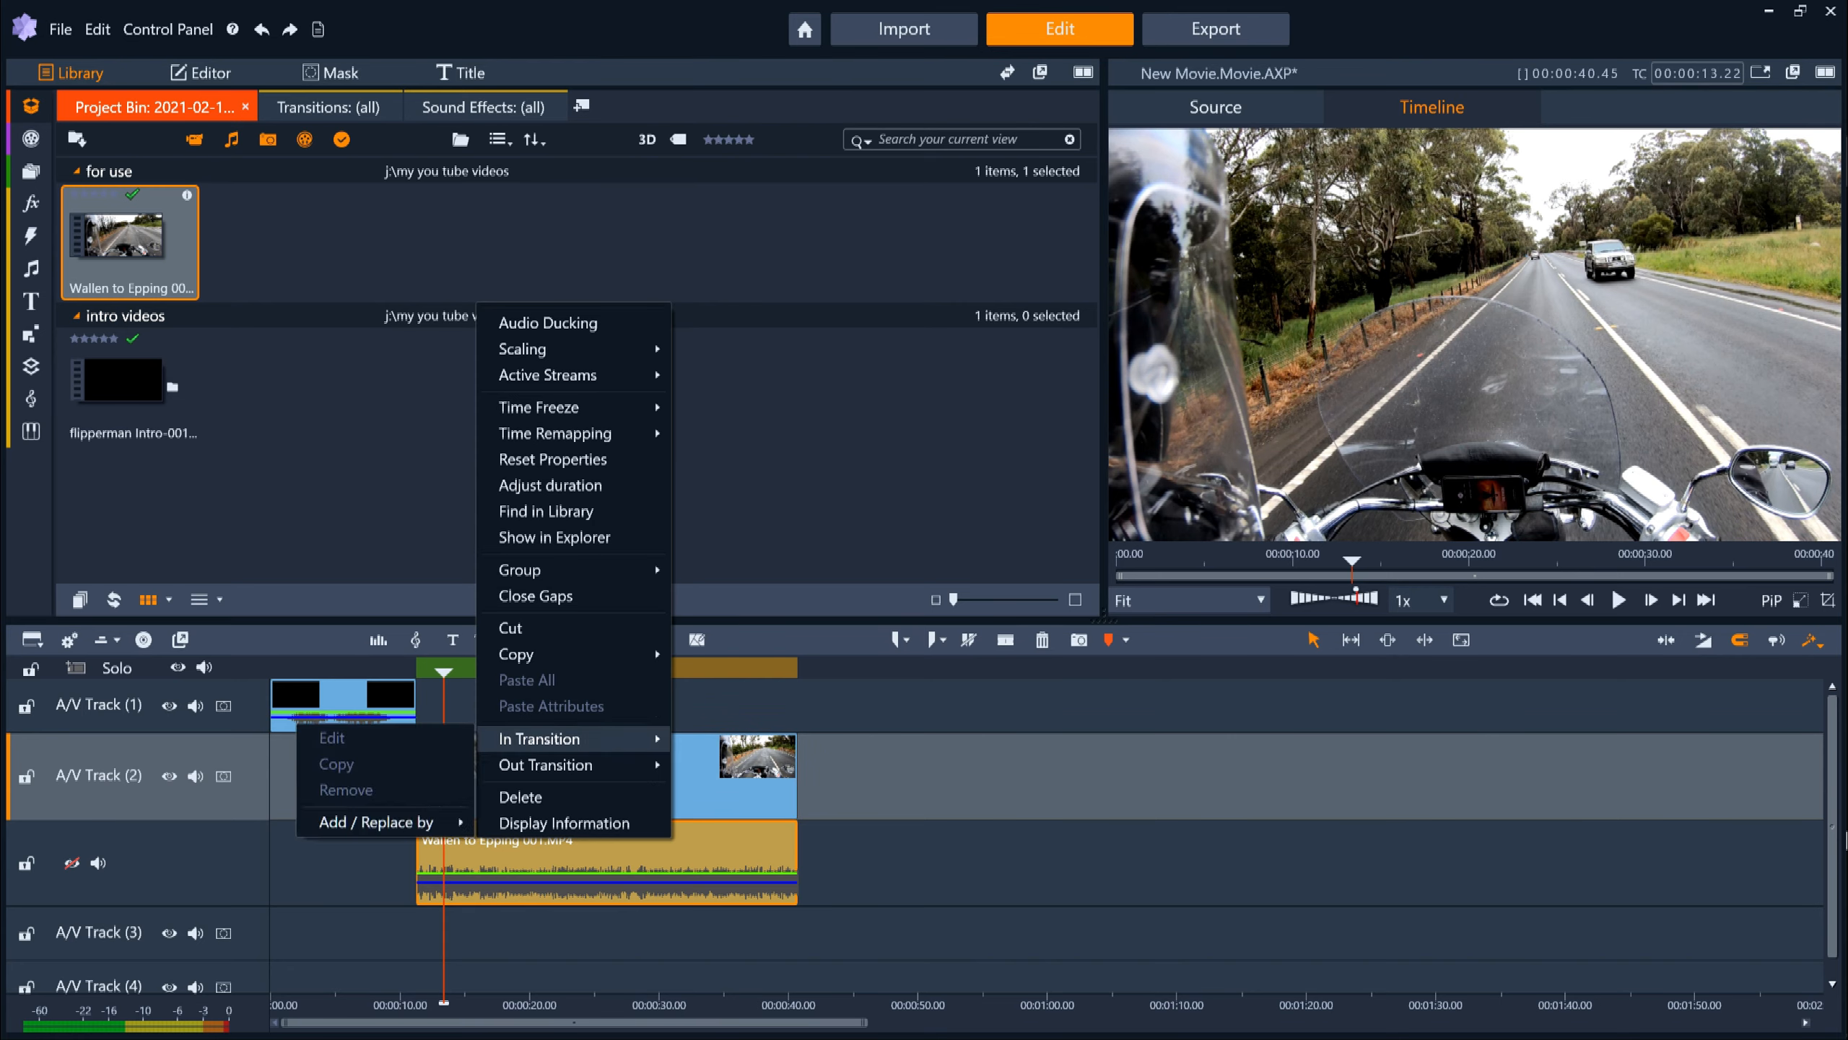
click(520, 796)
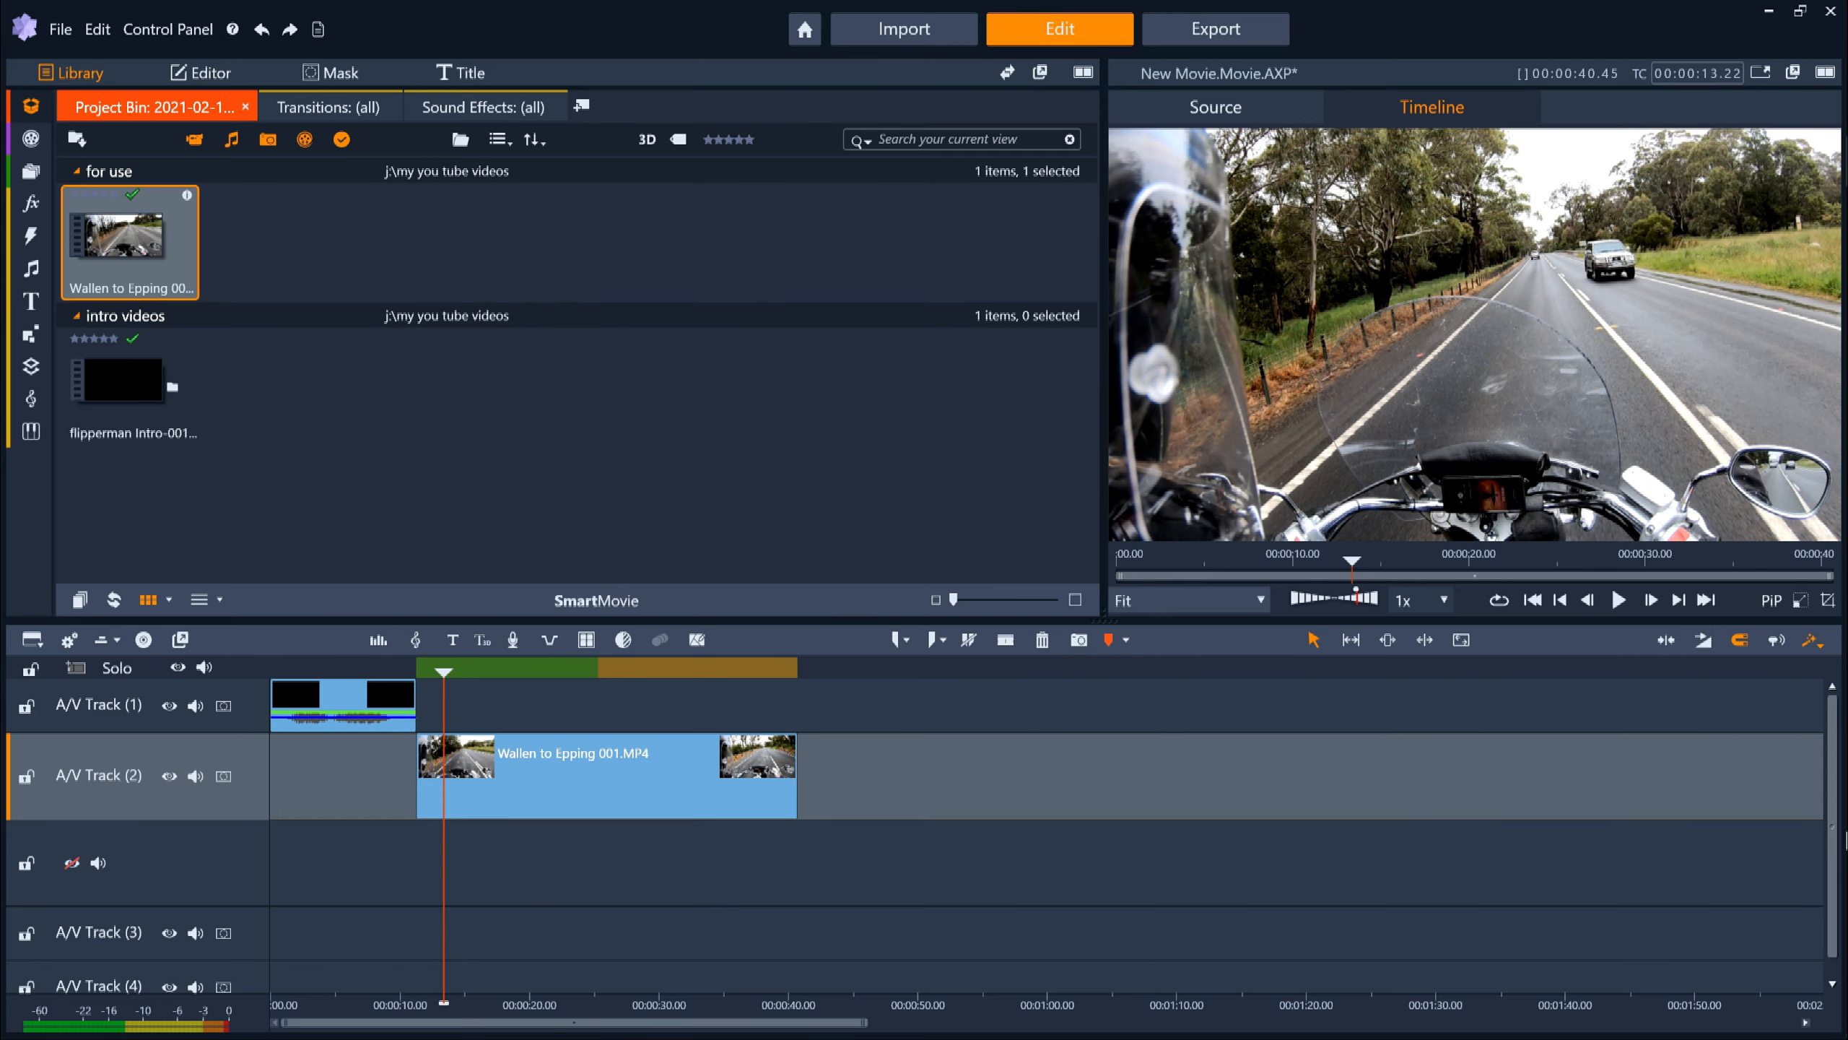
key(space)
key(space)
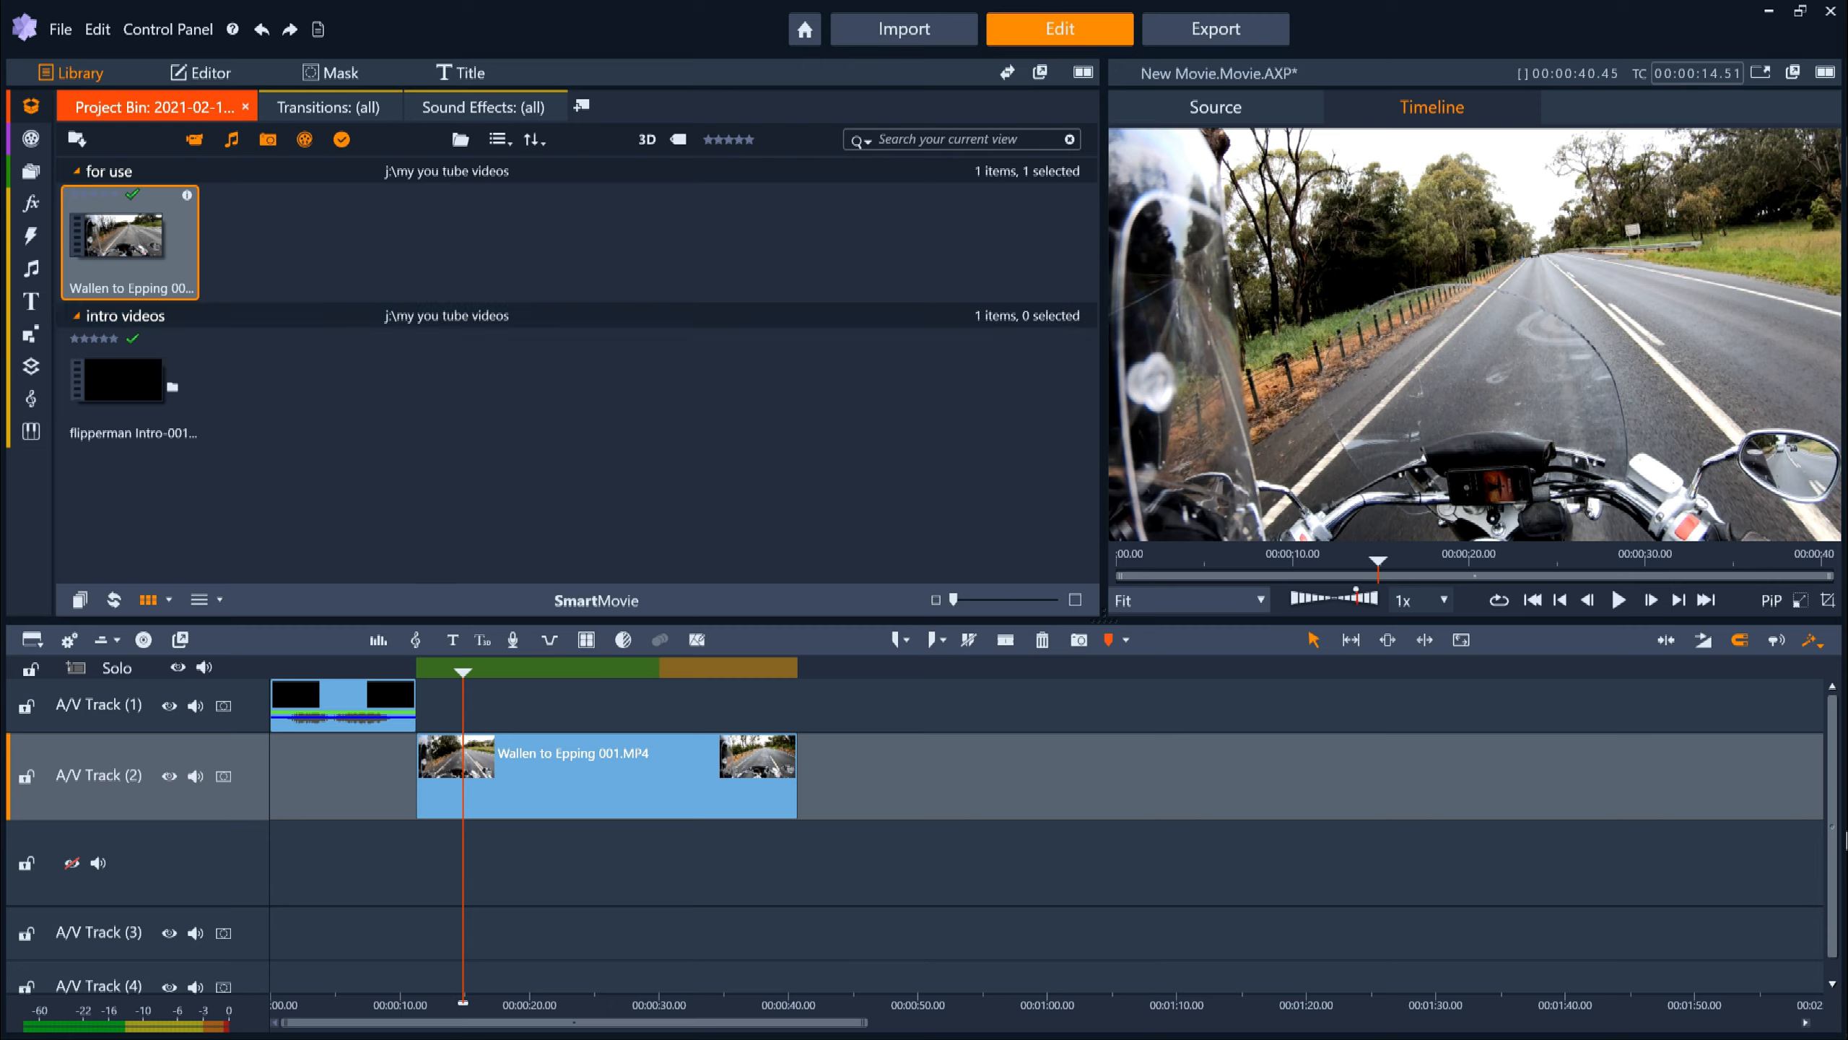
Step: Return to the import workspace for bringing in files from the computer
click(903, 28)
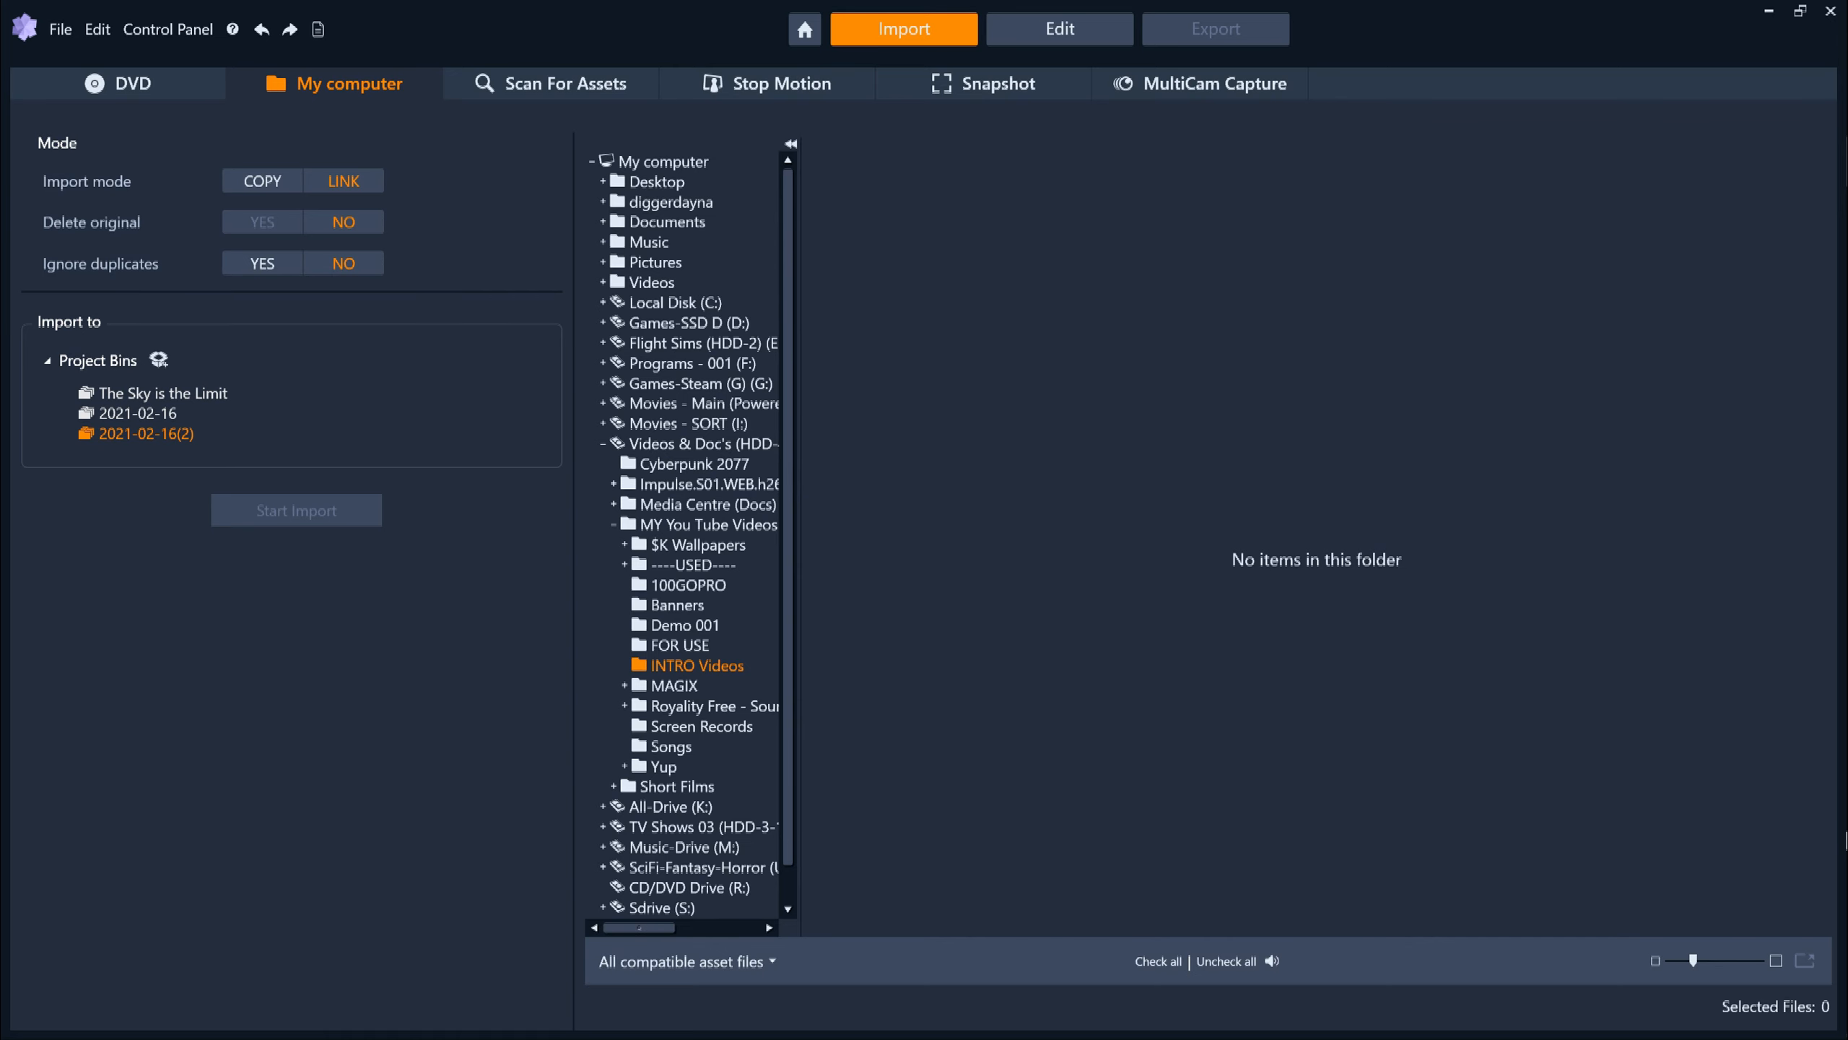